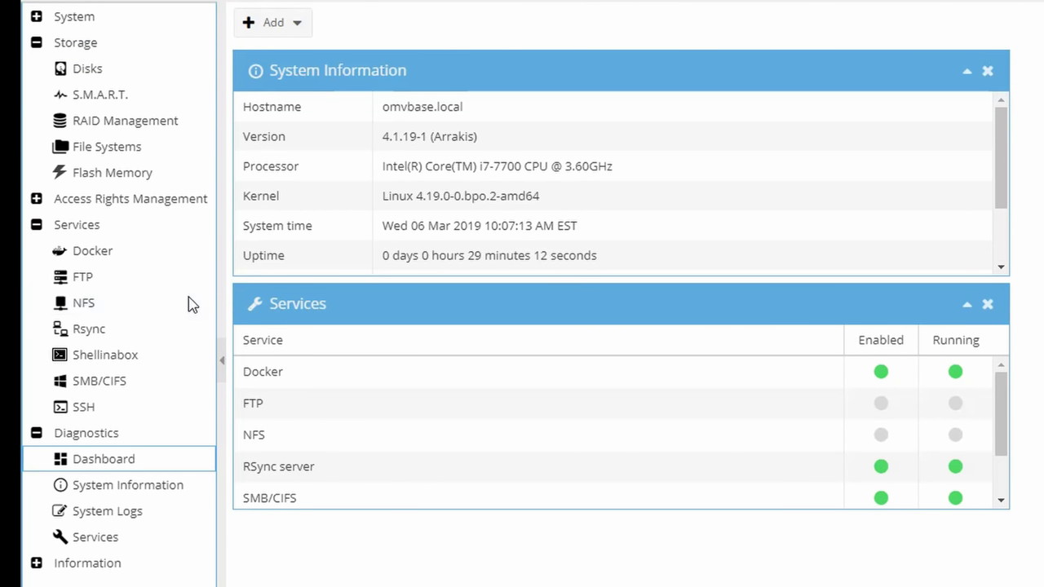
Go from Disks to Shared Folders to view appdata, downloads and media on disk1.
left_click(88, 75)
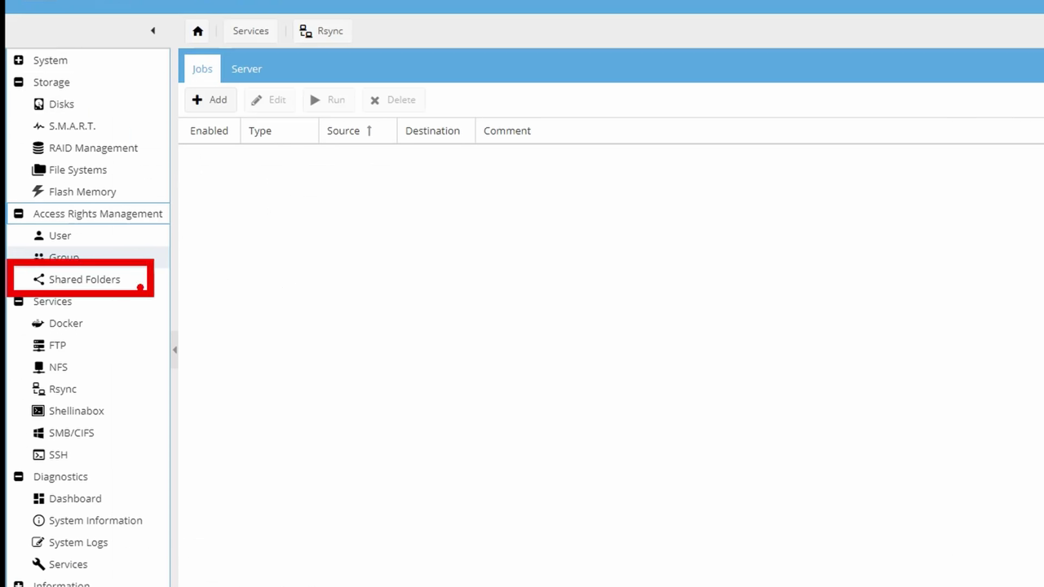
left_click(115, 279)
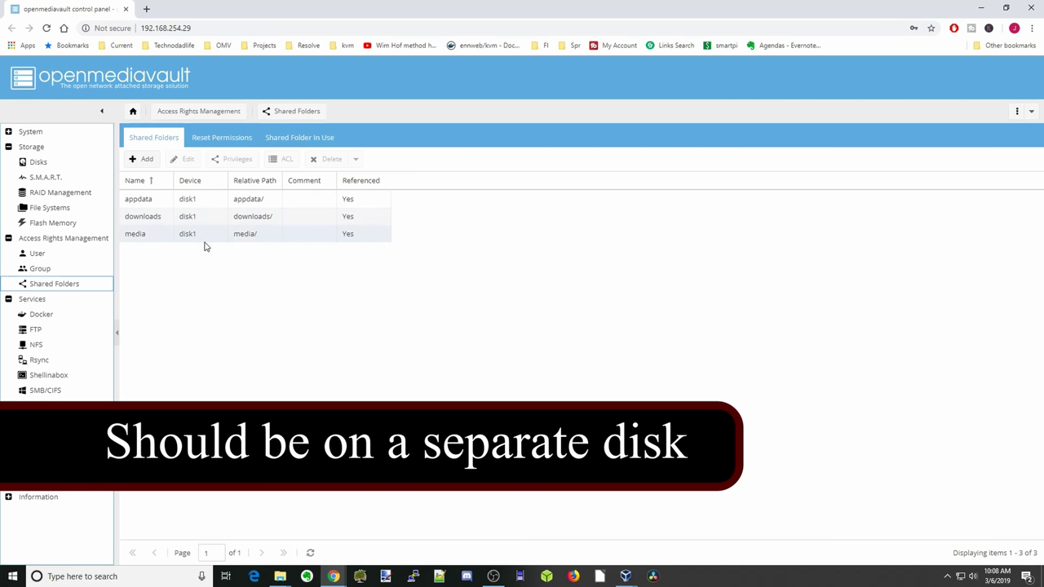
Create a Backup shared folder on Disk2 with Everyone read/write permissions and apply the change.
left_click(140, 159)
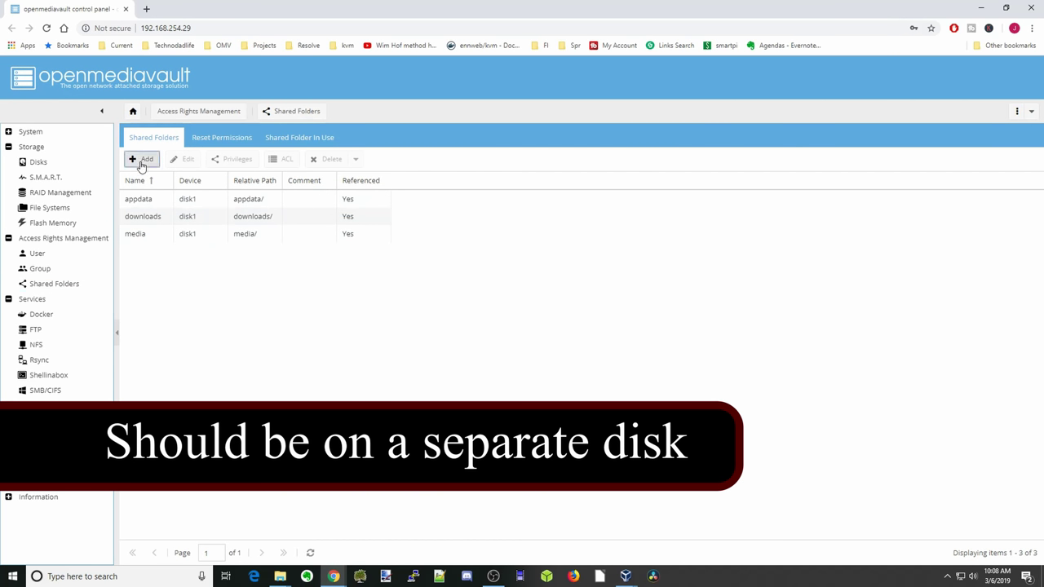
left_click(478, 228)
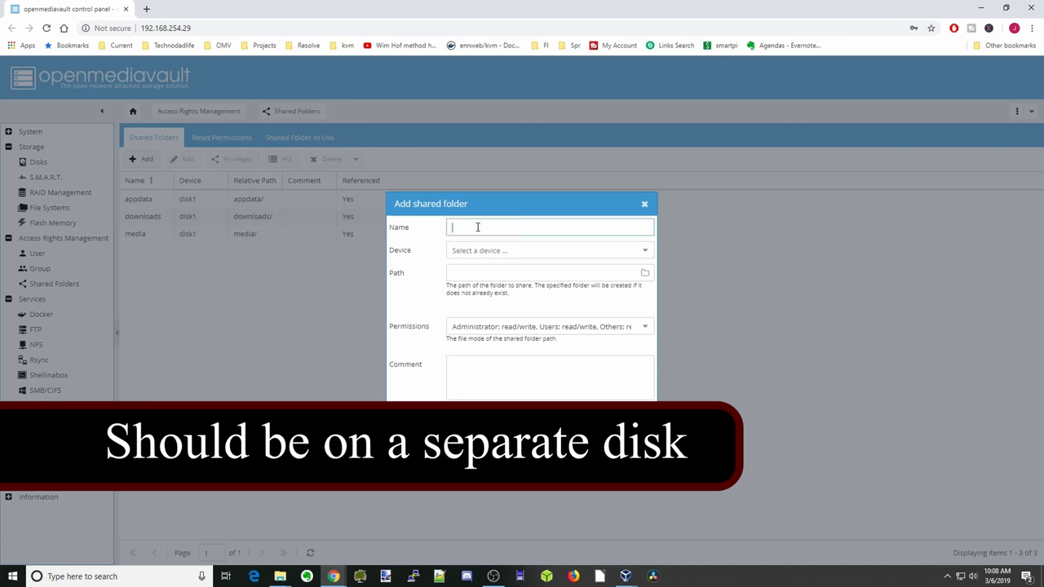
type("Backup")
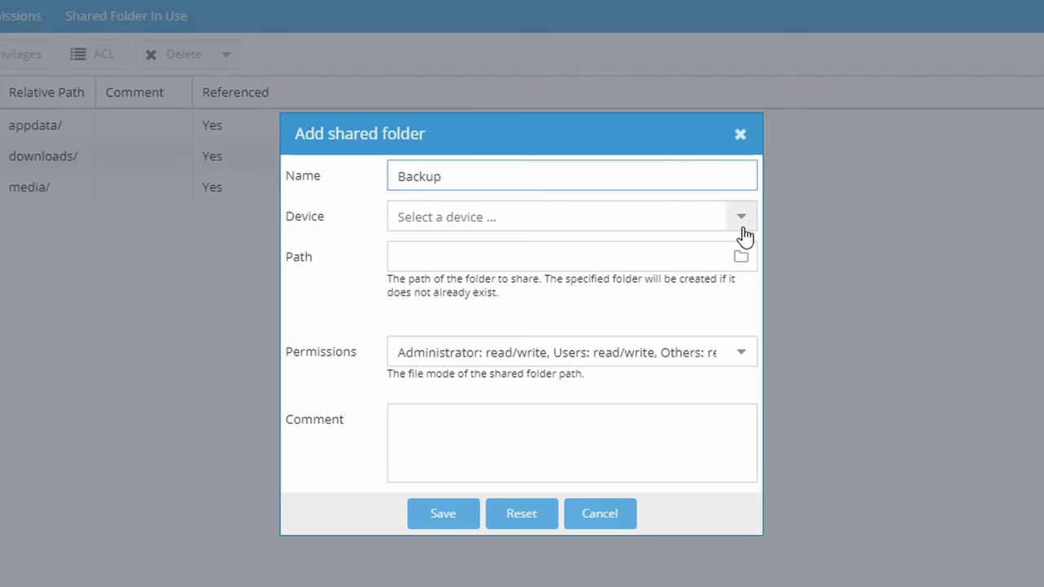
left_click(644, 256)
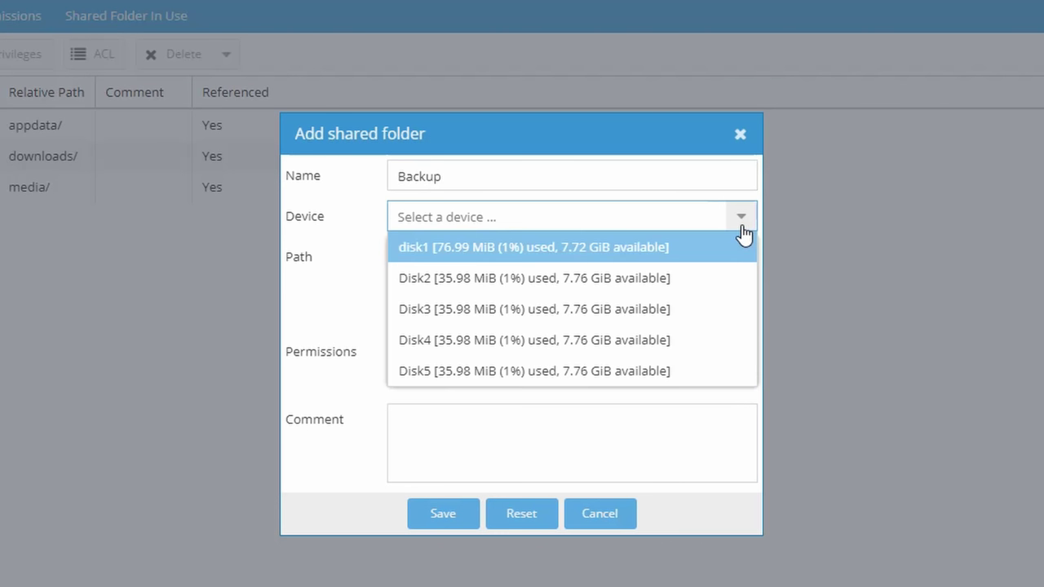
left_click(687, 278)
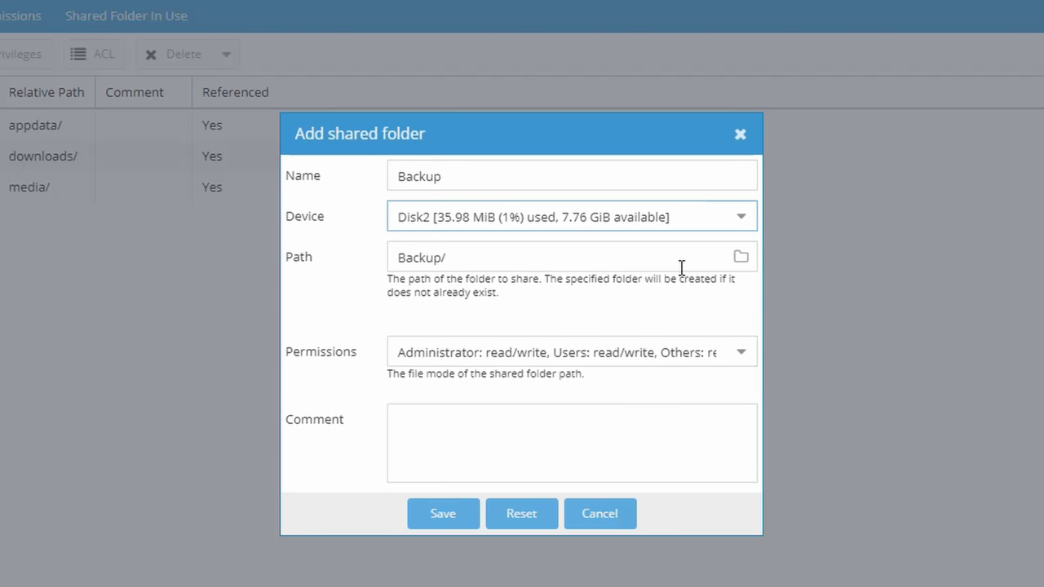
left_click(742, 354)
scroll(685, 420, "down", 1)
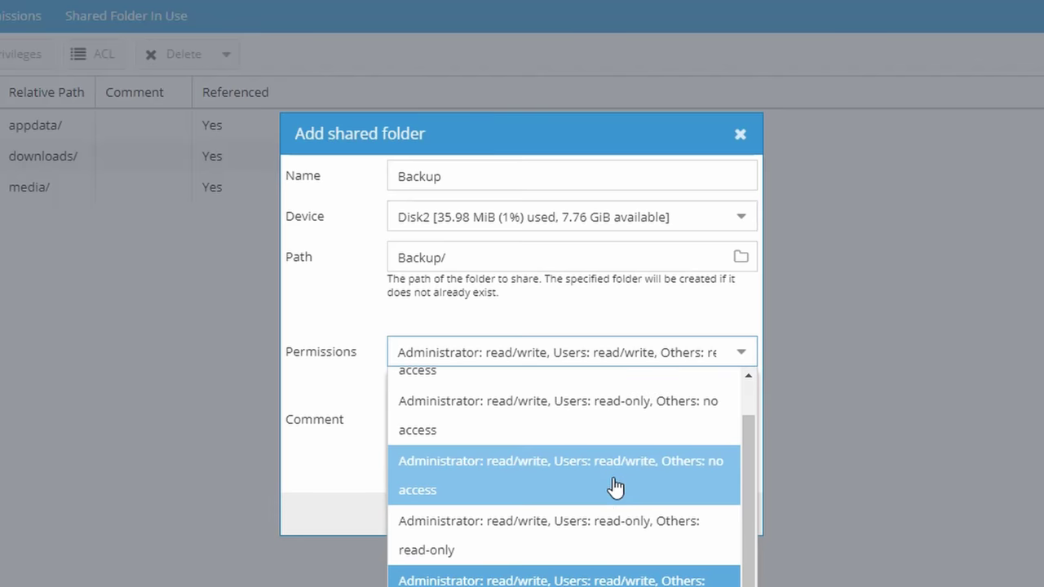
left_click(482, 578)
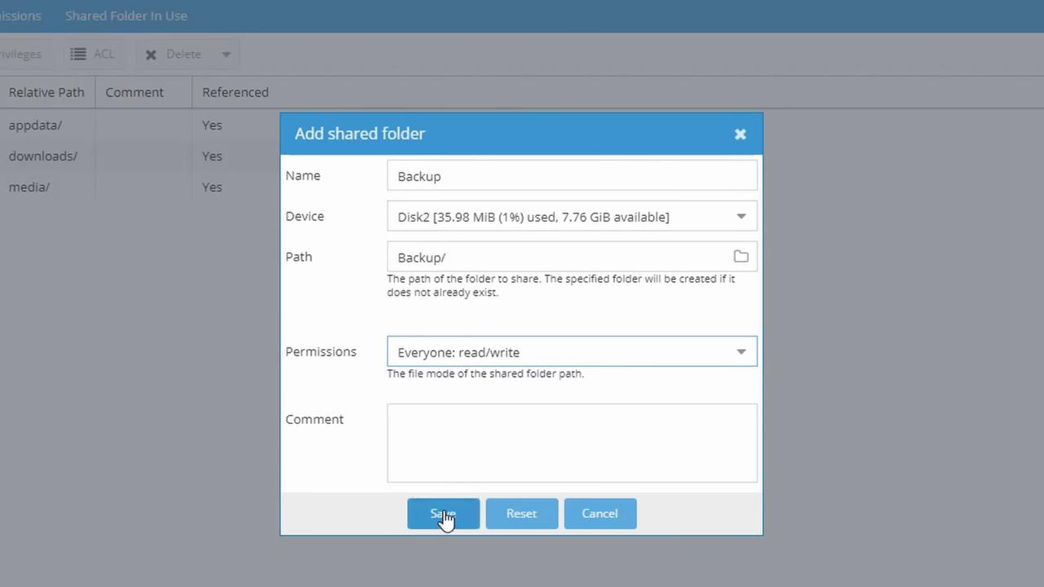
left_click(442, 515)
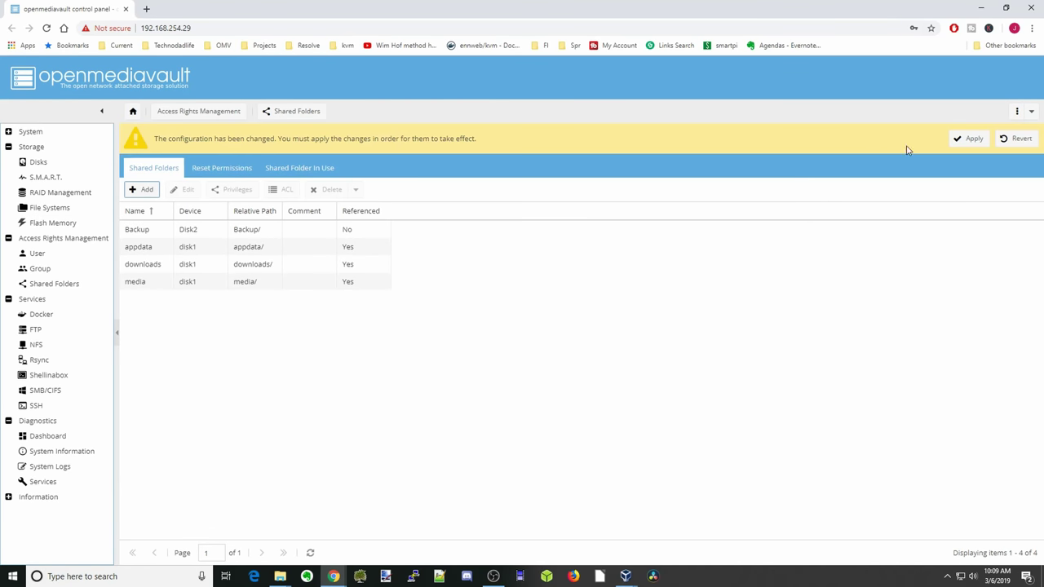
left_click(978, 139)
left_click(499, 341)
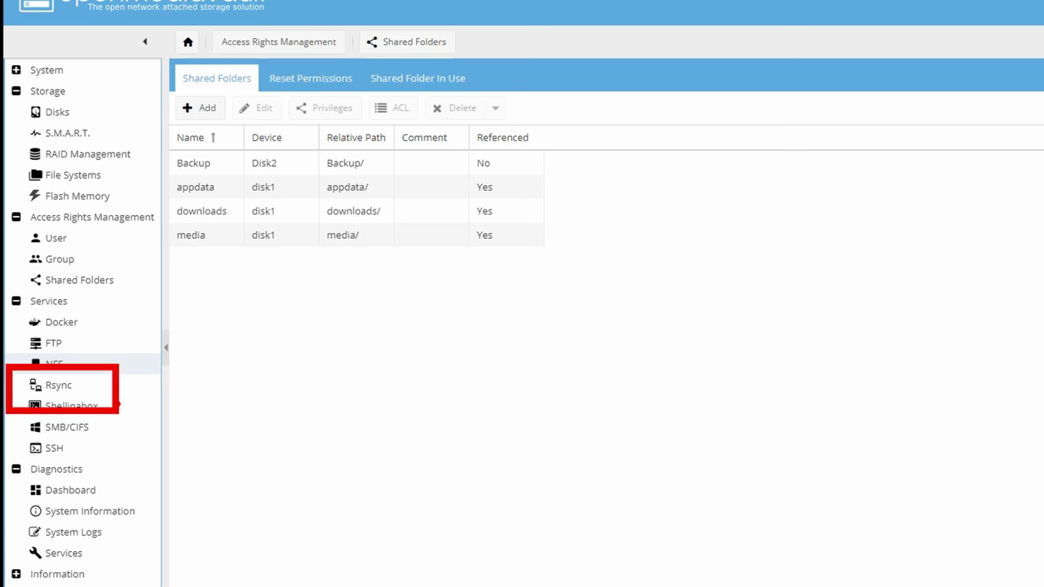
Add an enabled local rsync job with media as source and Backup as destination.
left_click(140, 379)
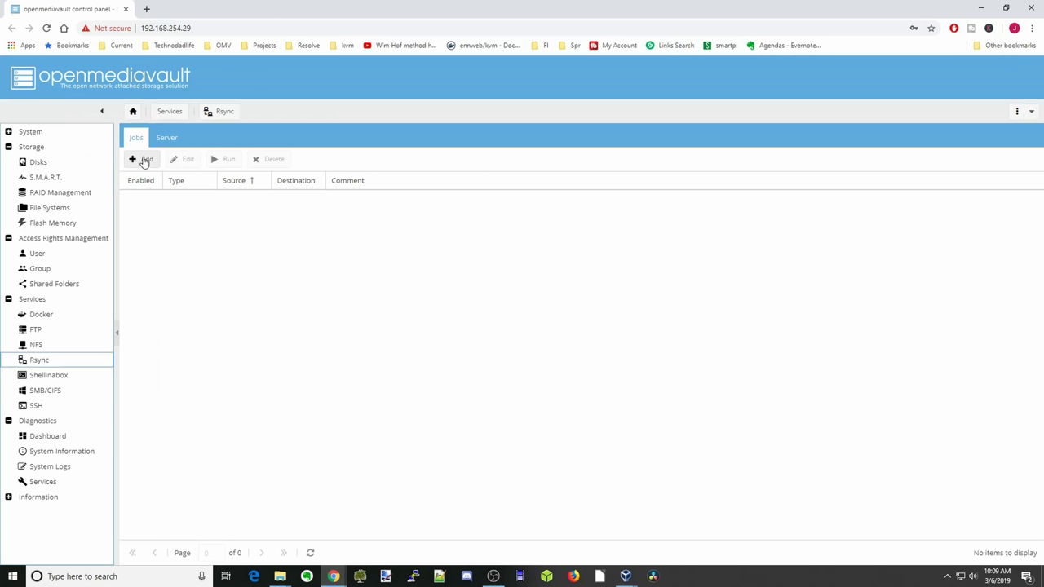
left_click(200, 83)
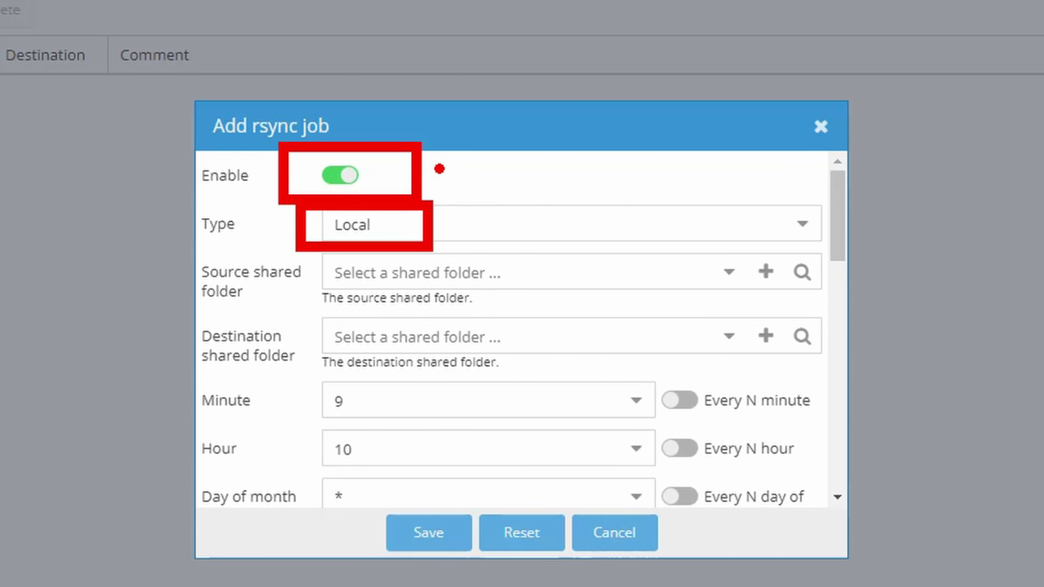
left_click_drag(439, 169, 475, 169)
left_click_drag(460, 228, 521, 219)
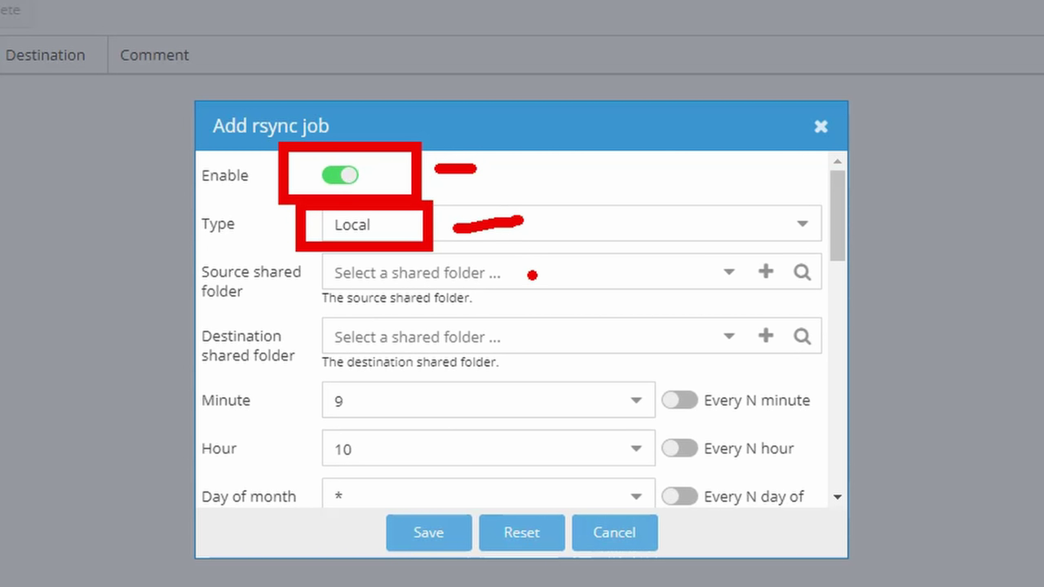
key("Escape")
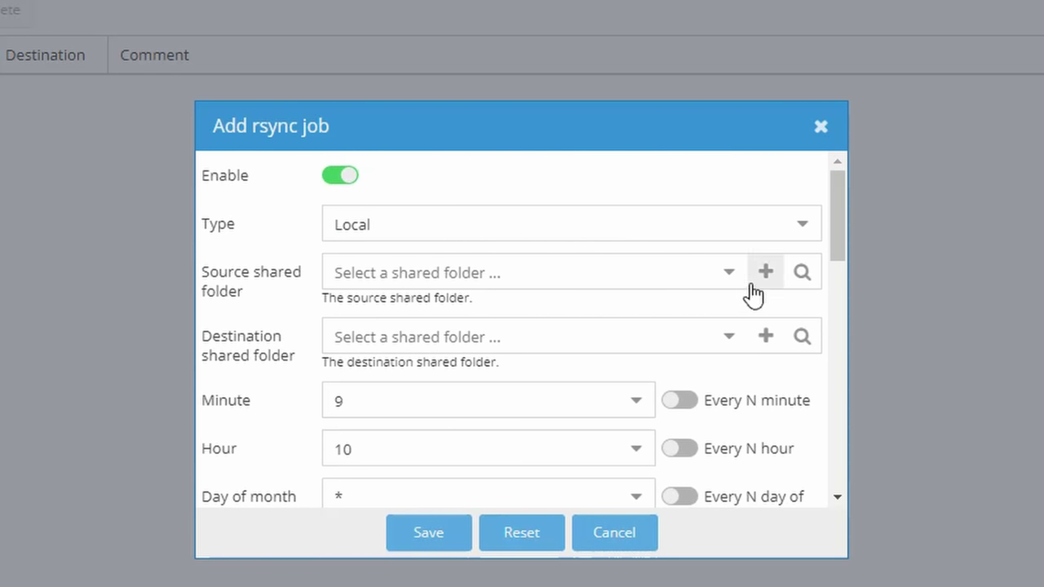
left_click(725, 280)
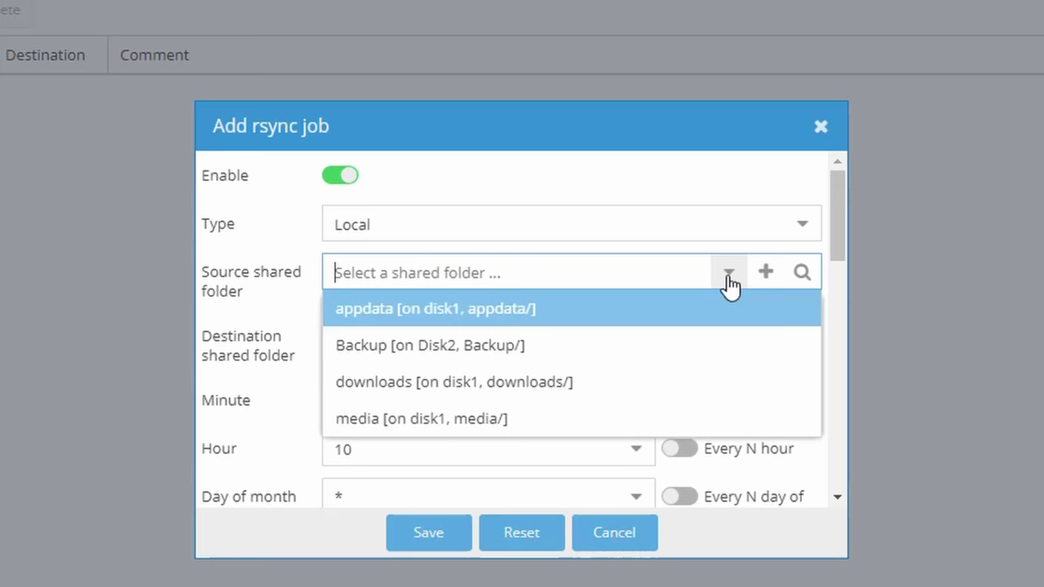
left_click(625, 419)
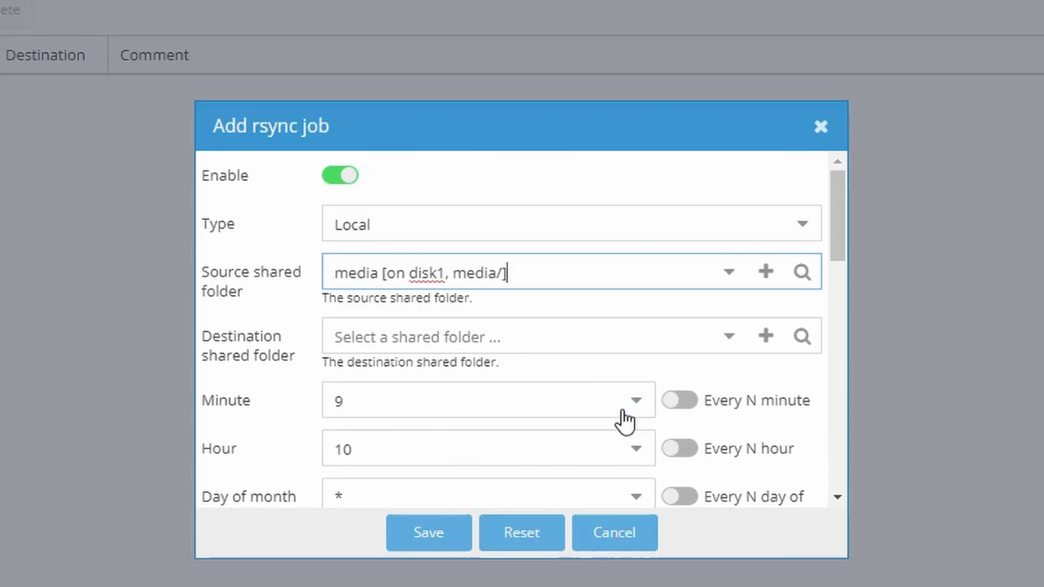
left_click(729, 338)
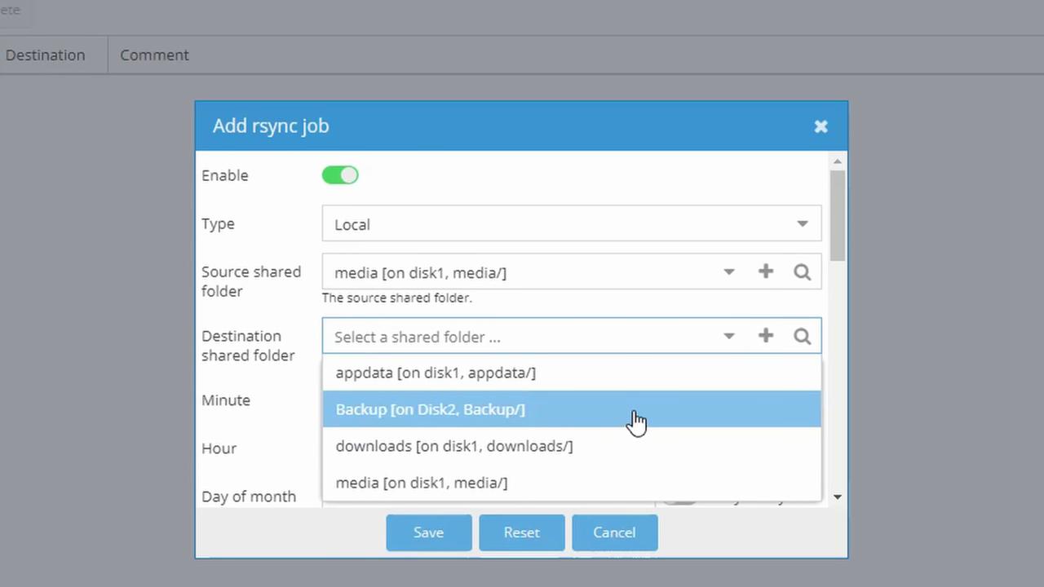
left_click(636, 421)
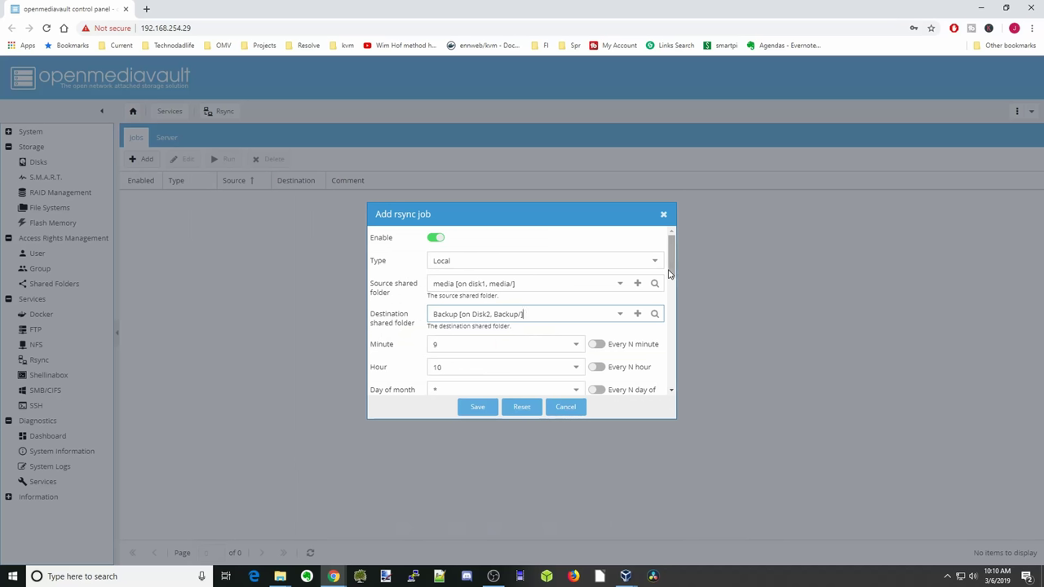
Schedule the local job for minute *, hour 3 every Saturday, leaving Delete off.
left_click_drag(668, 274, 673, 297)
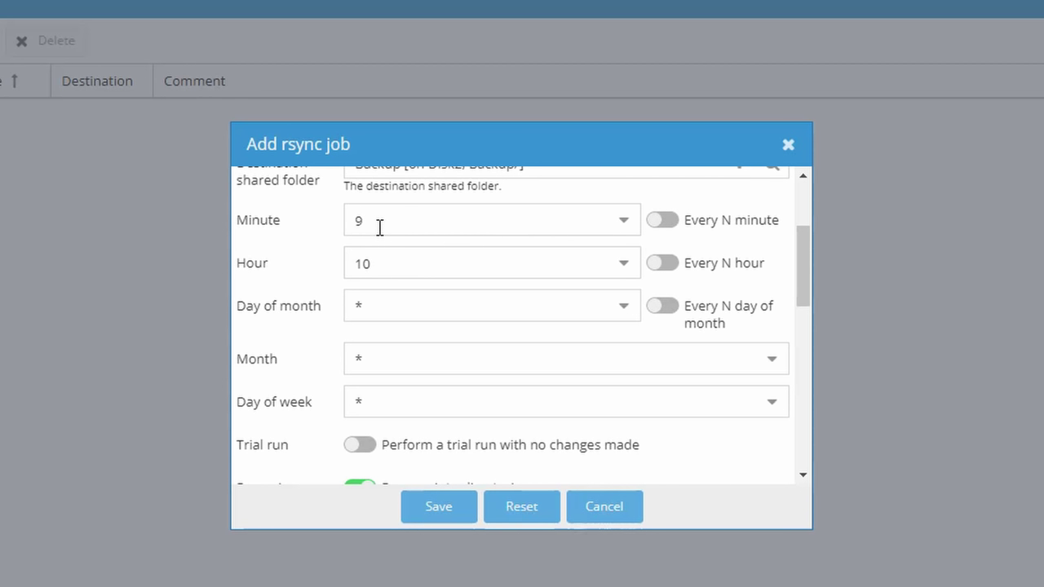
left_click(626, 232)
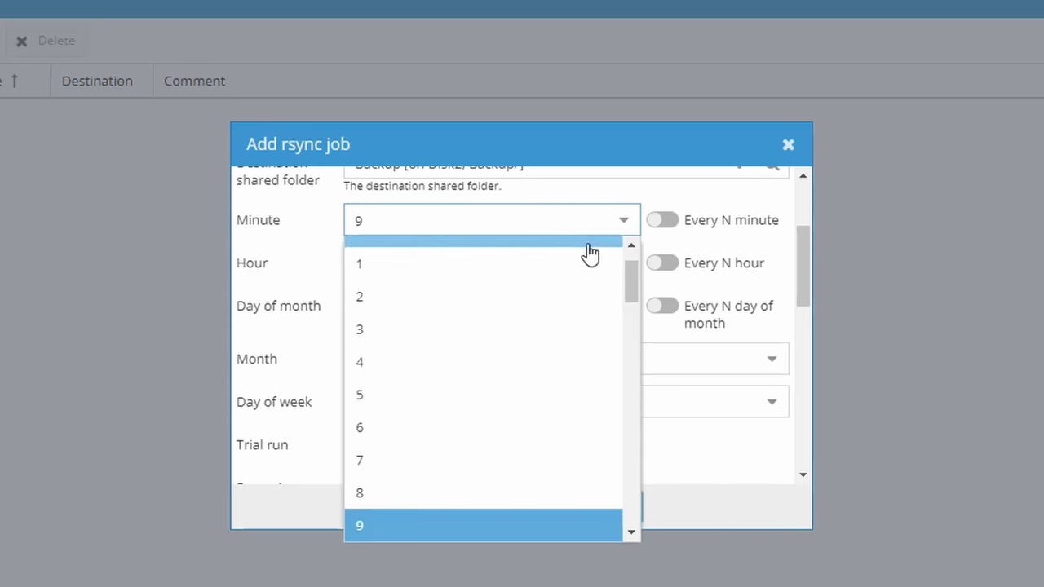
scroll(548, 297, "up", 1)
scroll(549, 296, "up", 1)
left_click(515, 261)
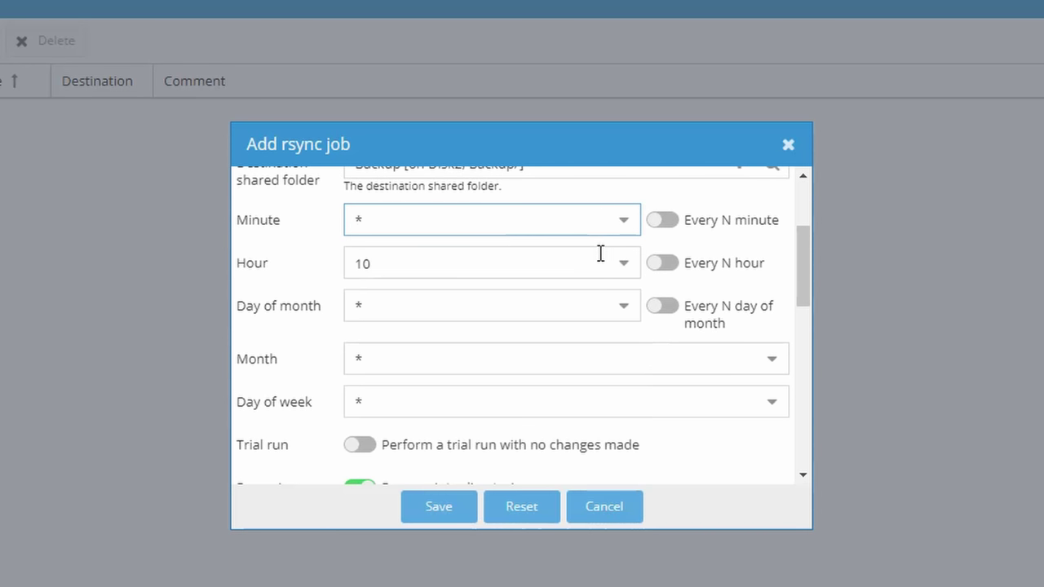
left_click(636, 273)
scroll(534, 321, "up", 3)
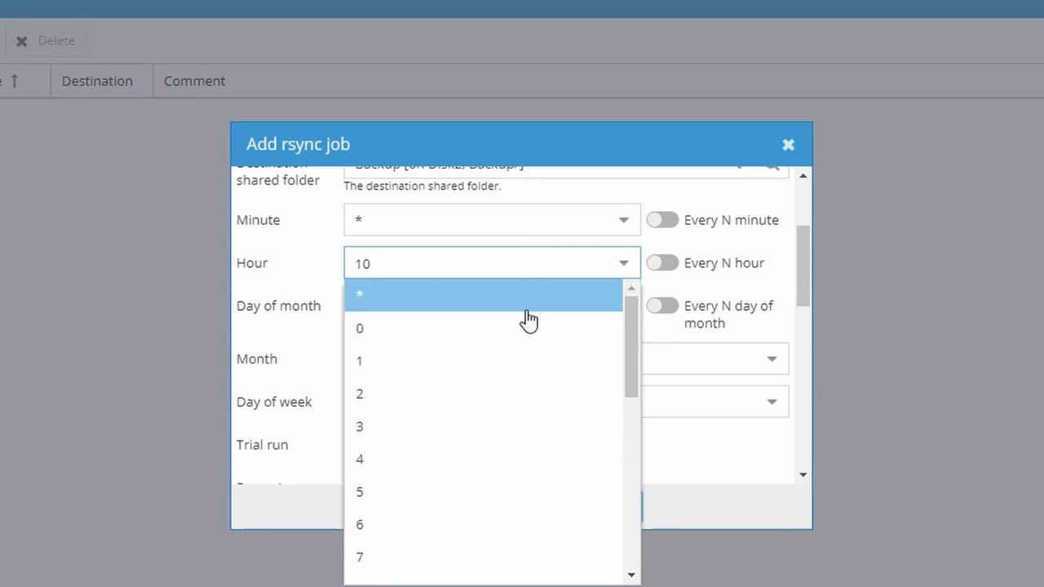
left_click(526, 433)
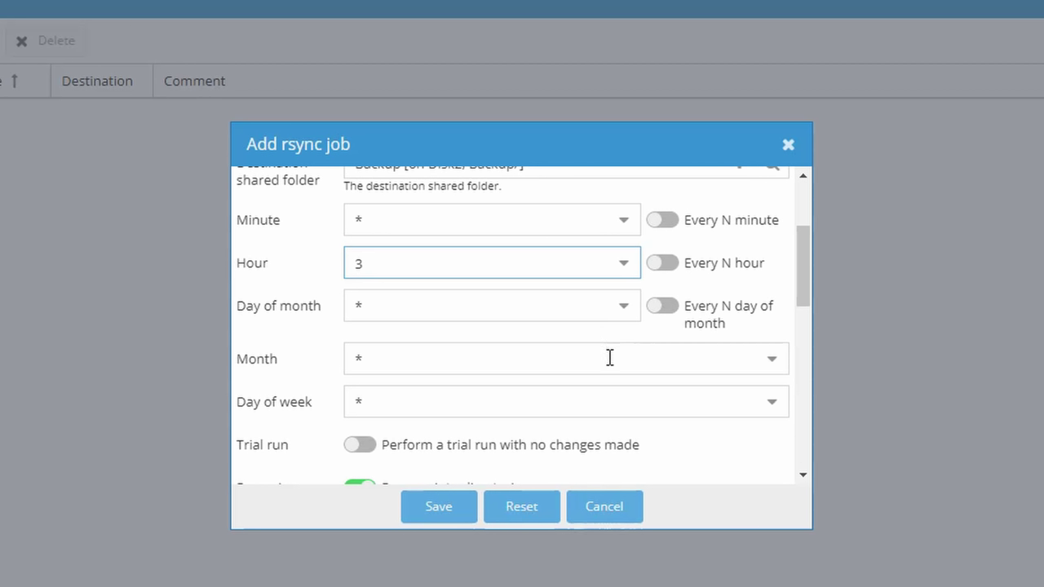
left_click(771, 408)
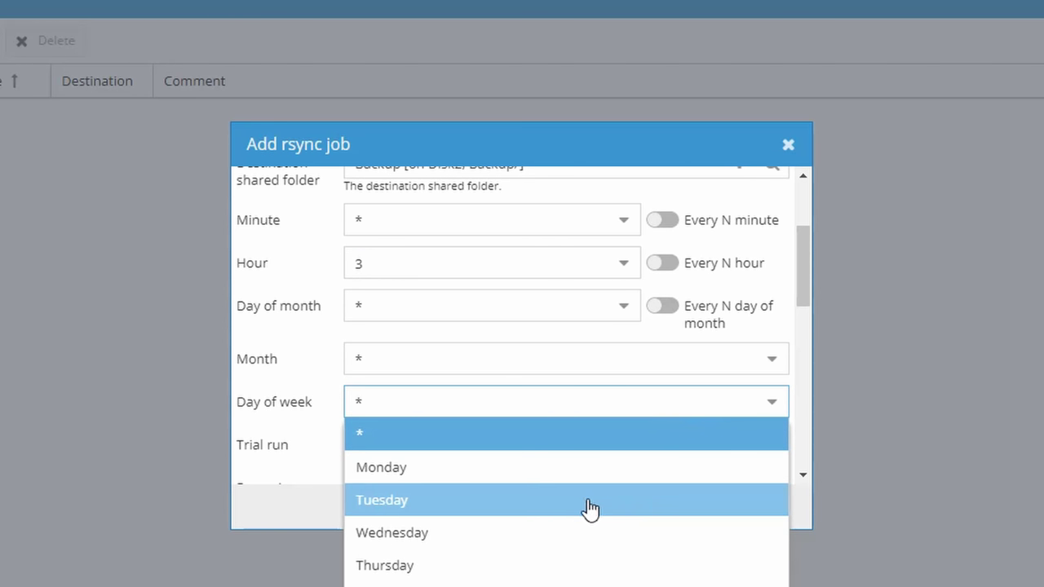
left_click(587, 586)
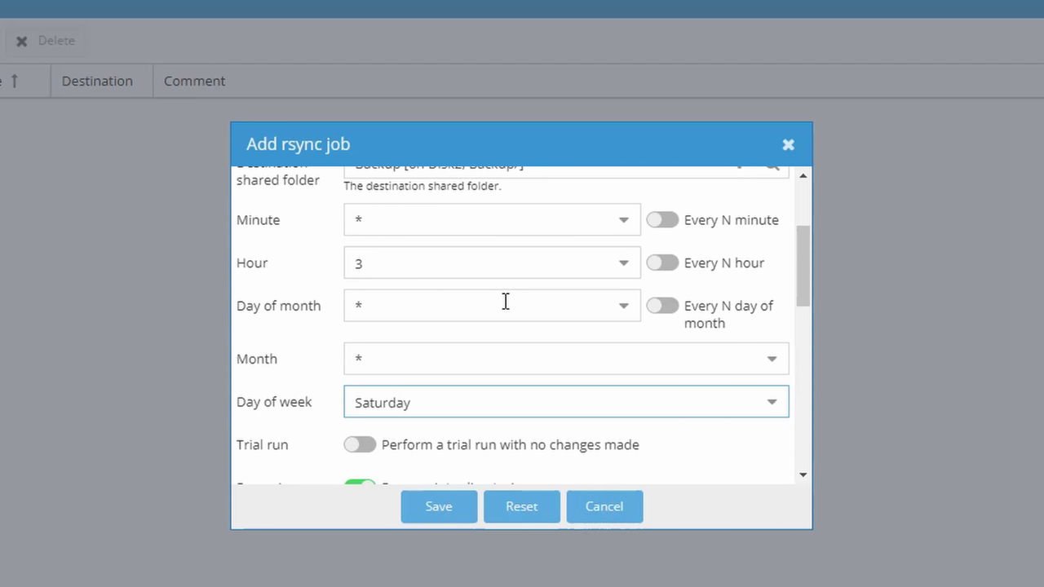
scroll(505, 302, "down", 5)
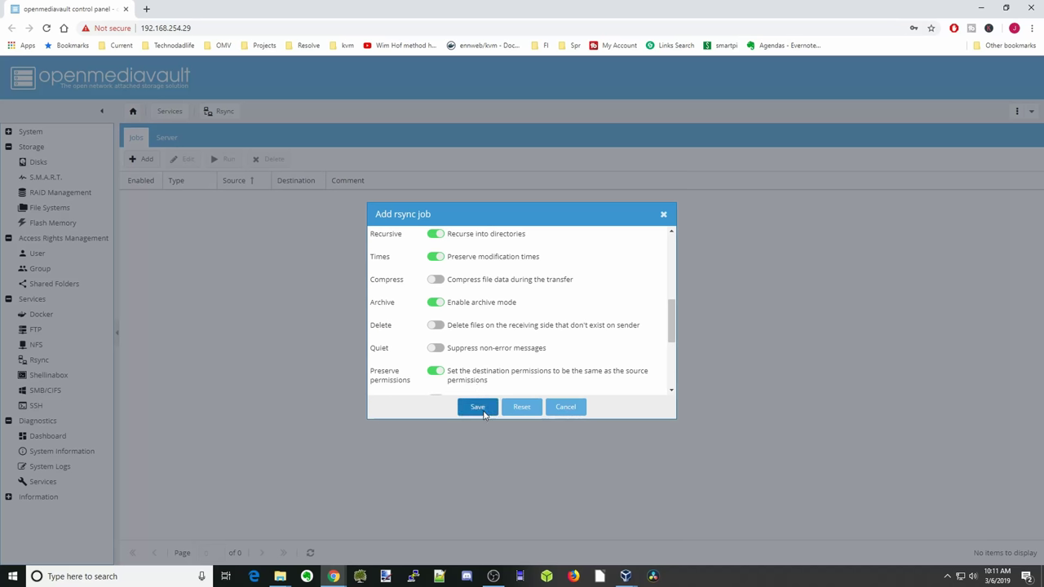
Save the local rsync job and apply the configuration changes.
left_click(478, 407)
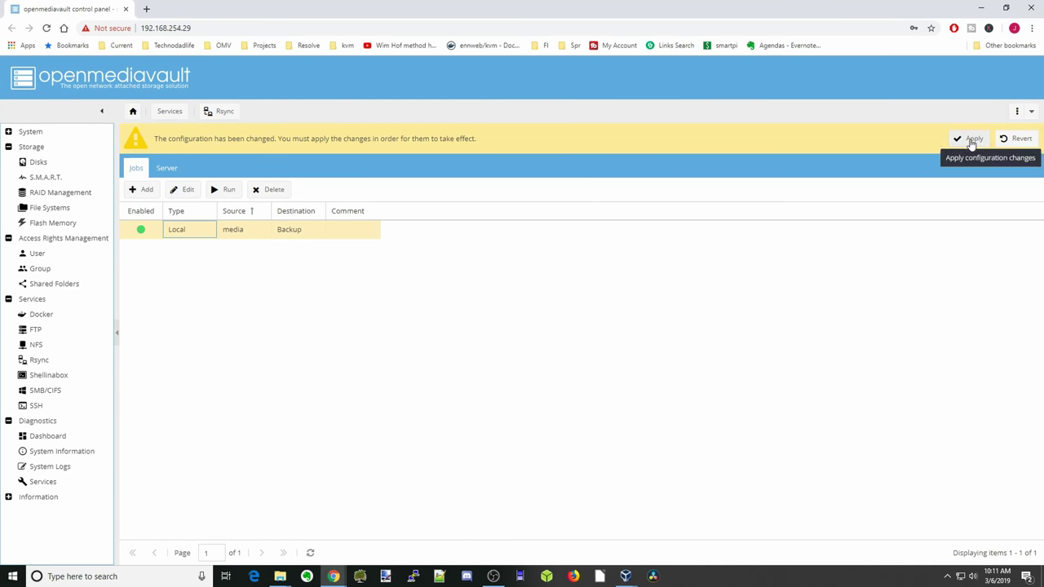
left_click(971, 140)
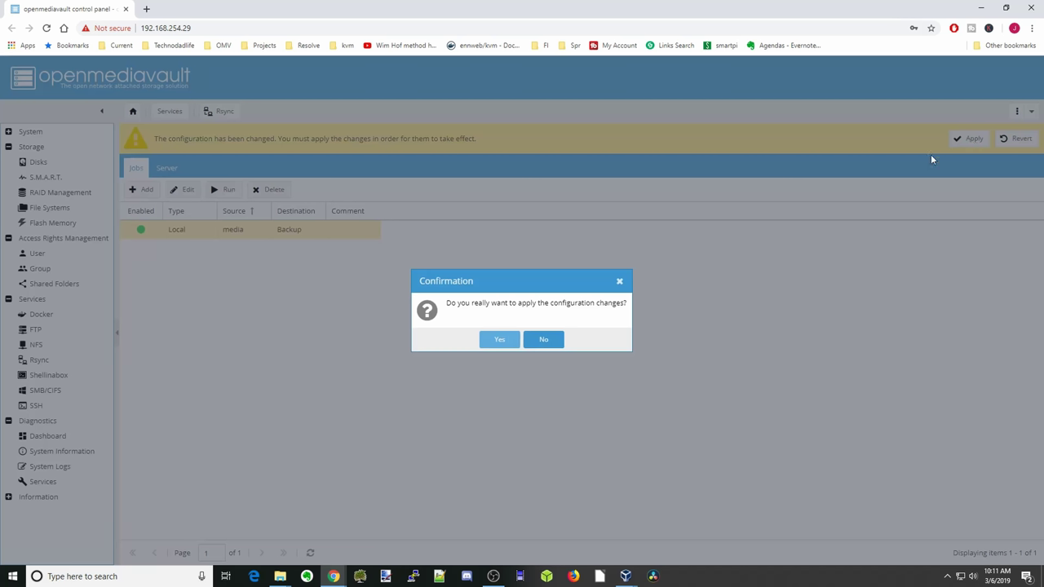
left_click(499, 341)
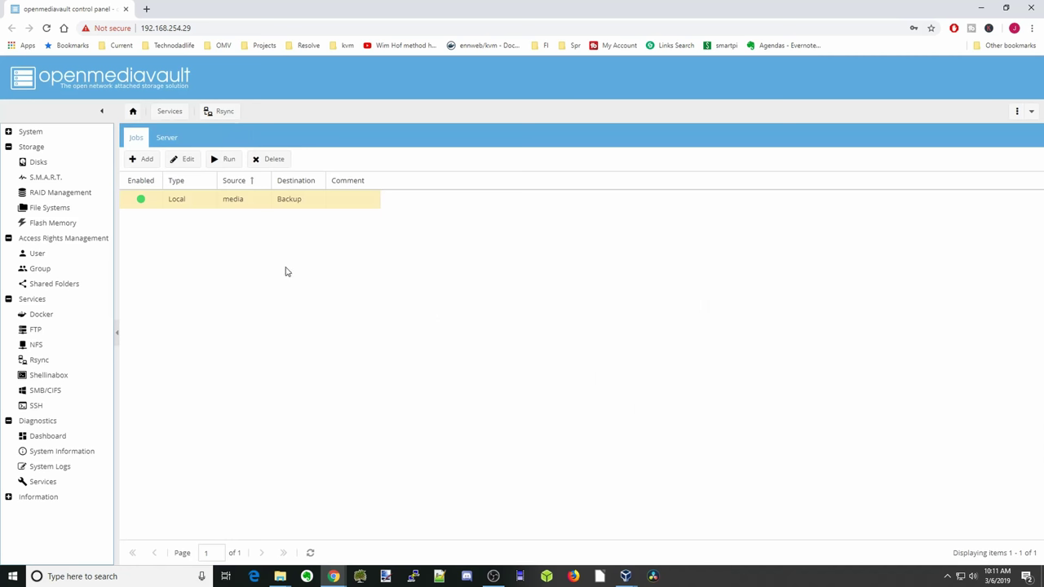
Run the media-to-Backup job once and close its output when it finishes.
left_click(190, 200)
left_click(227, 160)
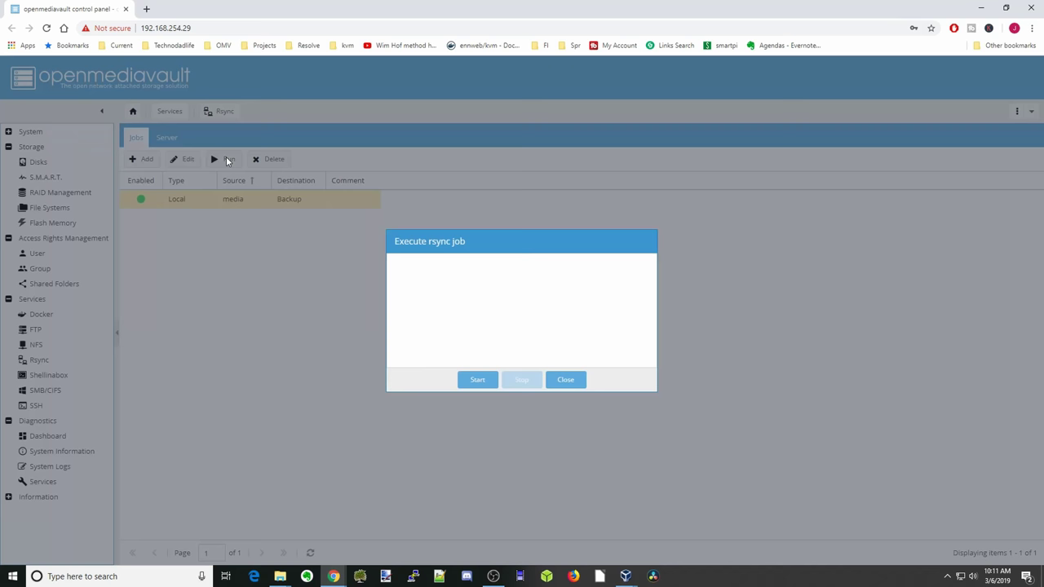
left_click(477, 379)
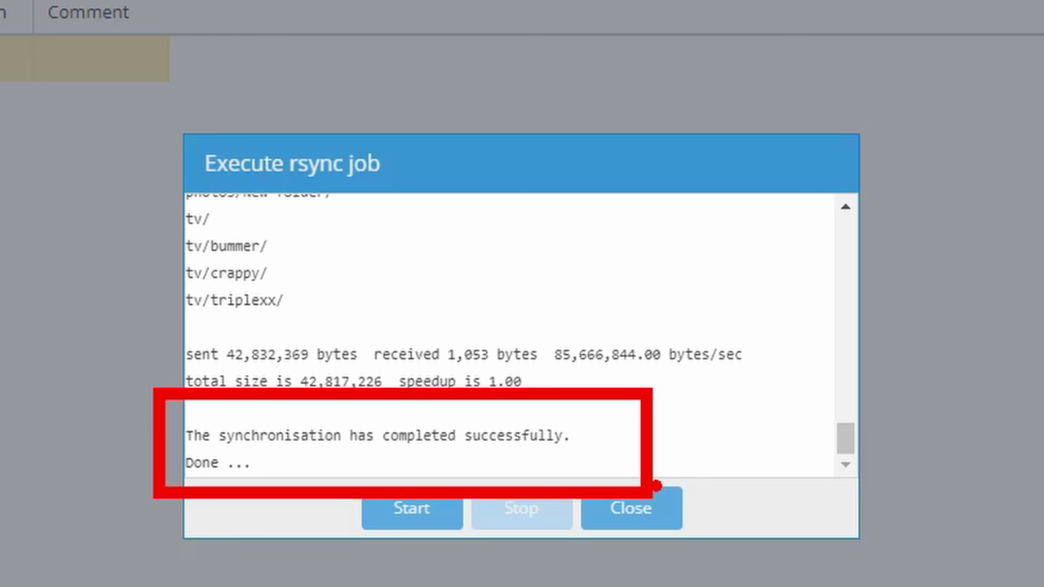
mouse_move(233, 220)
left_mouse_down()
mouse_move(318, 240)
mouse_move(325, 272)
left_mouse_up()
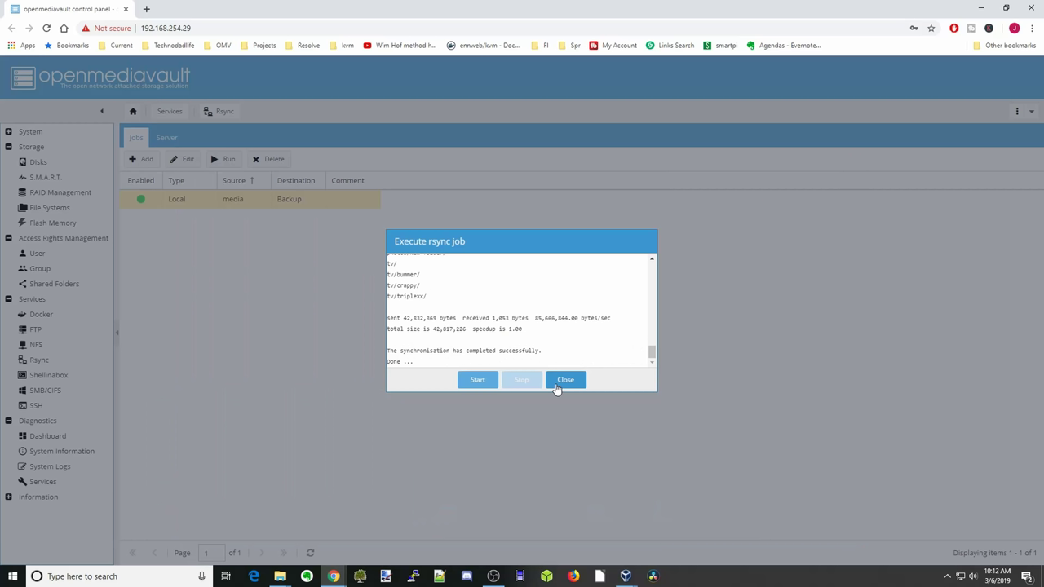
left_click(631, 508)
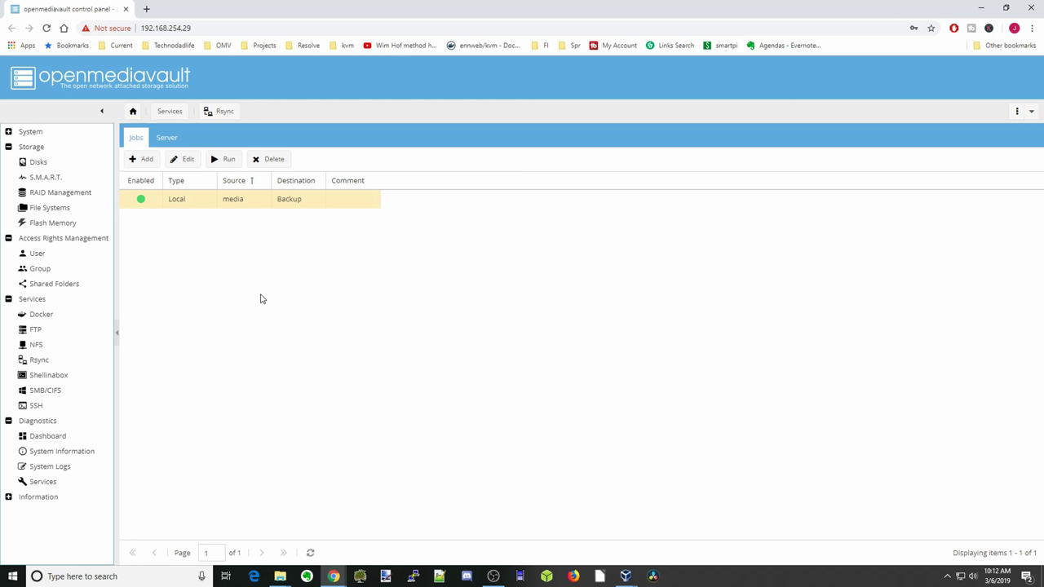
Add a new Remote push rsync job with media on disk1 as source folder.
left_click(145, 160)
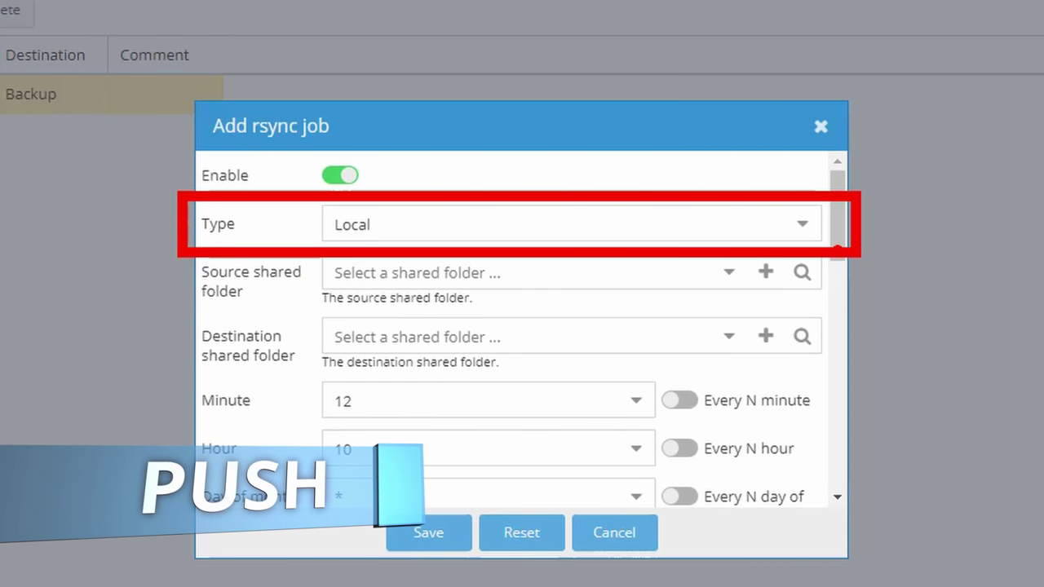
left_click(319, 221)
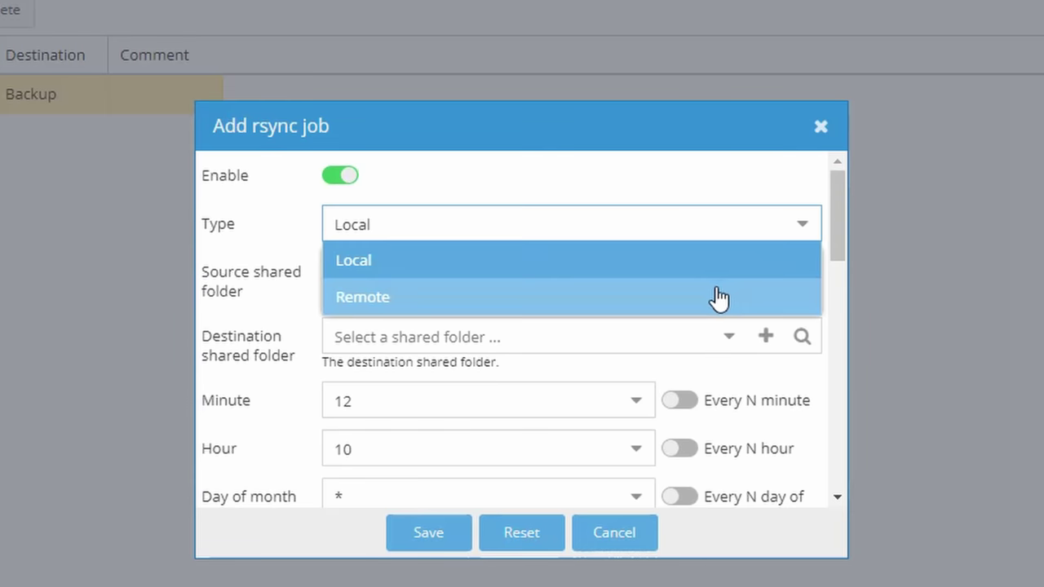
left_click(710, 297)
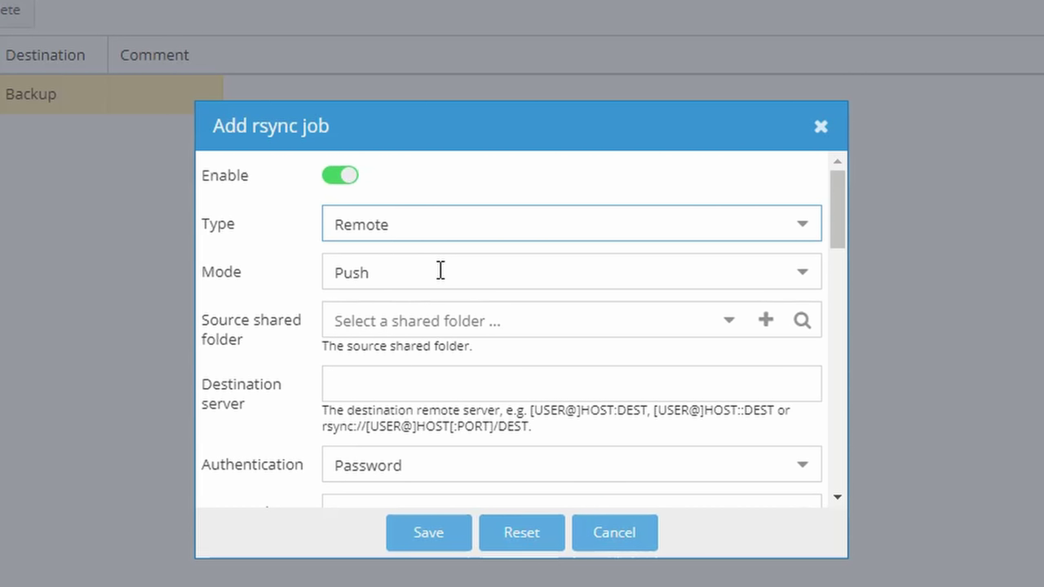
left_click(729, 329)
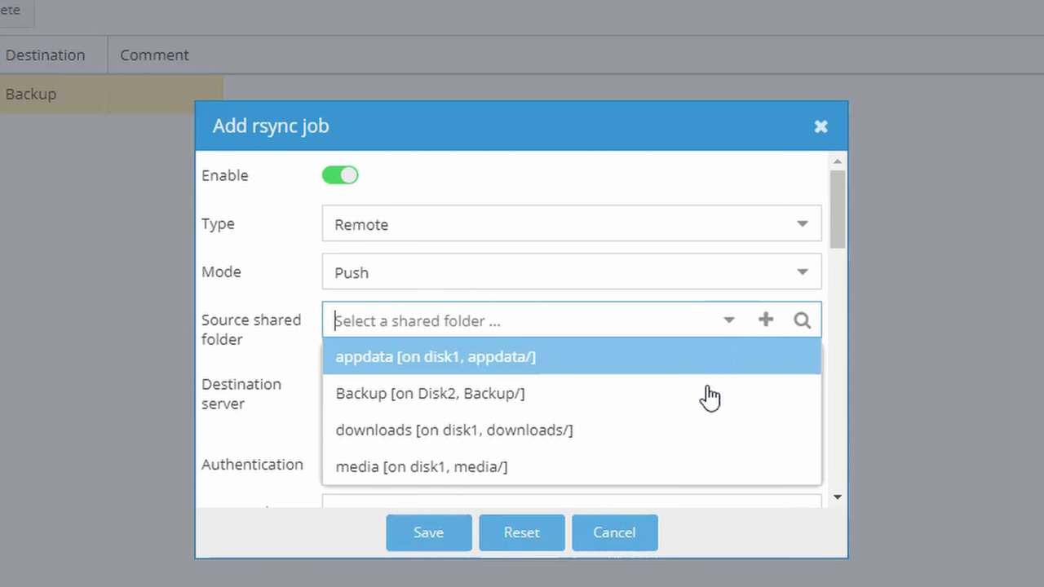
left_click(662, 469)
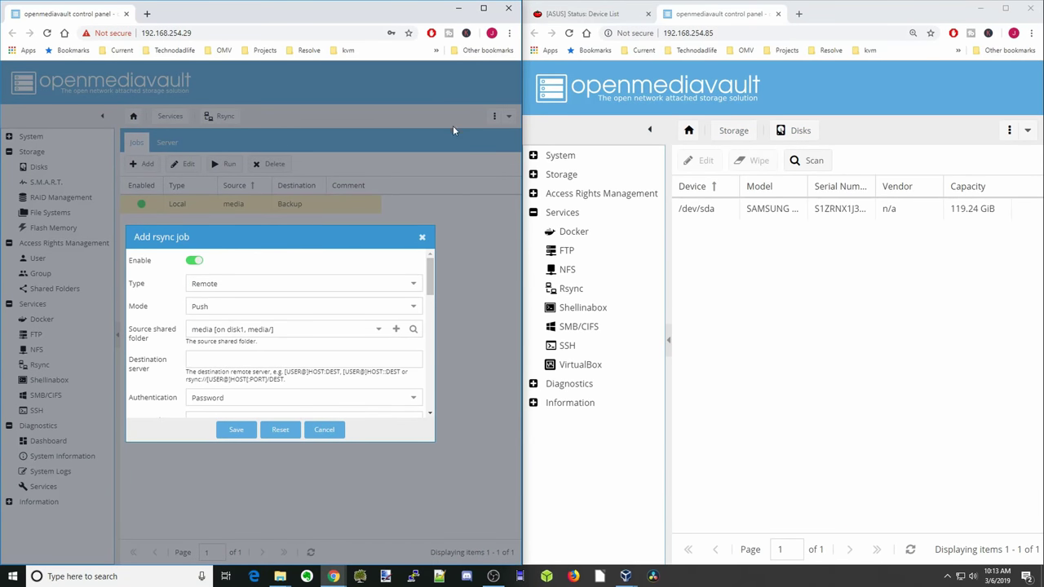
left_click(224, 359)
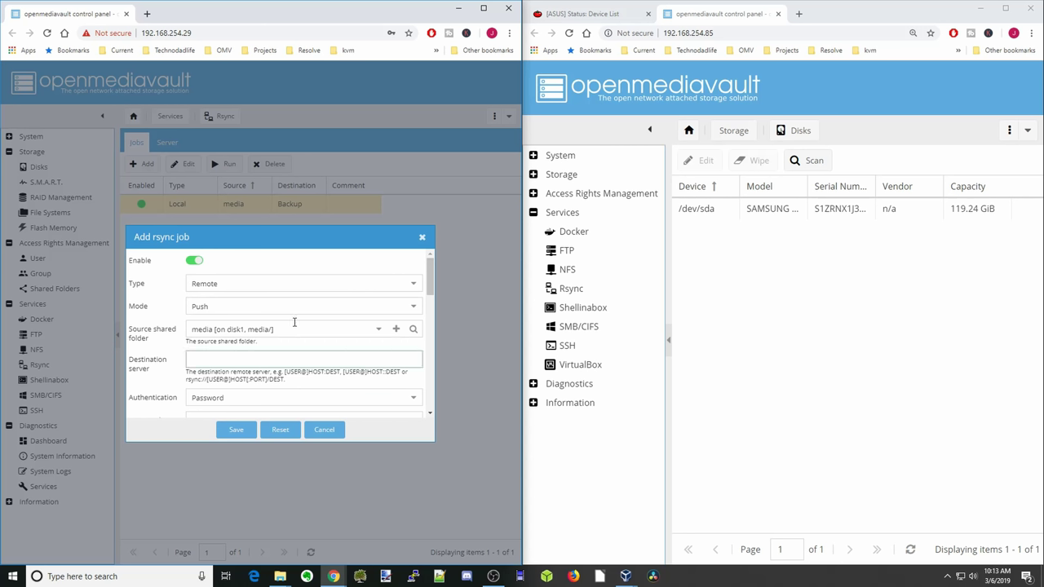
type("admin")
left_click(248, 362)
left_click_drag(787, 306, 860, 403)
left_click_drag(869, 326, 793, 385)
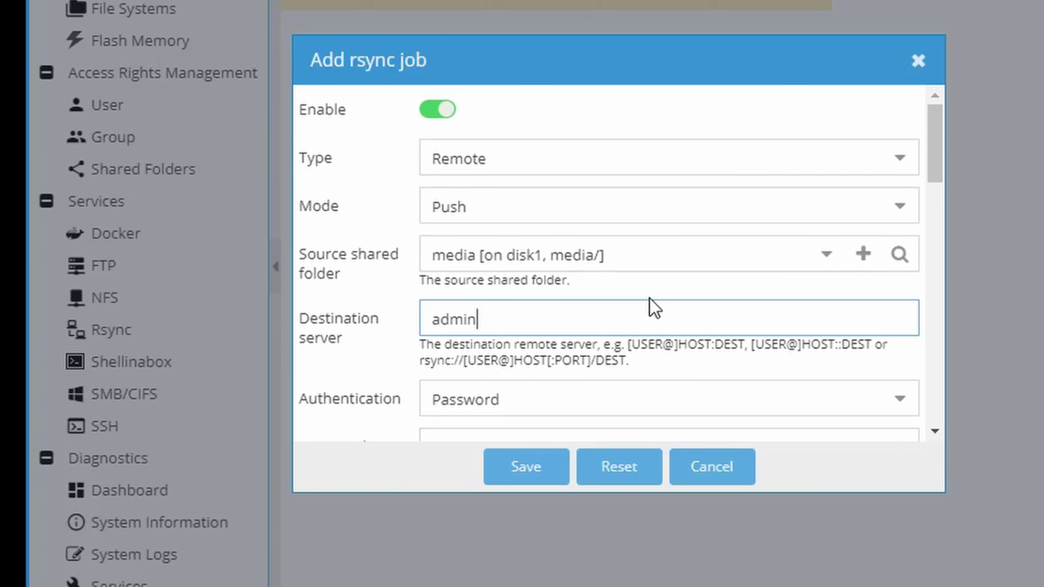
type("@")
mouse_move(589, 22)
left_mouse_down()
mouse_move(744, 56)
mouse_move(757, 35)
left_mouse_up()
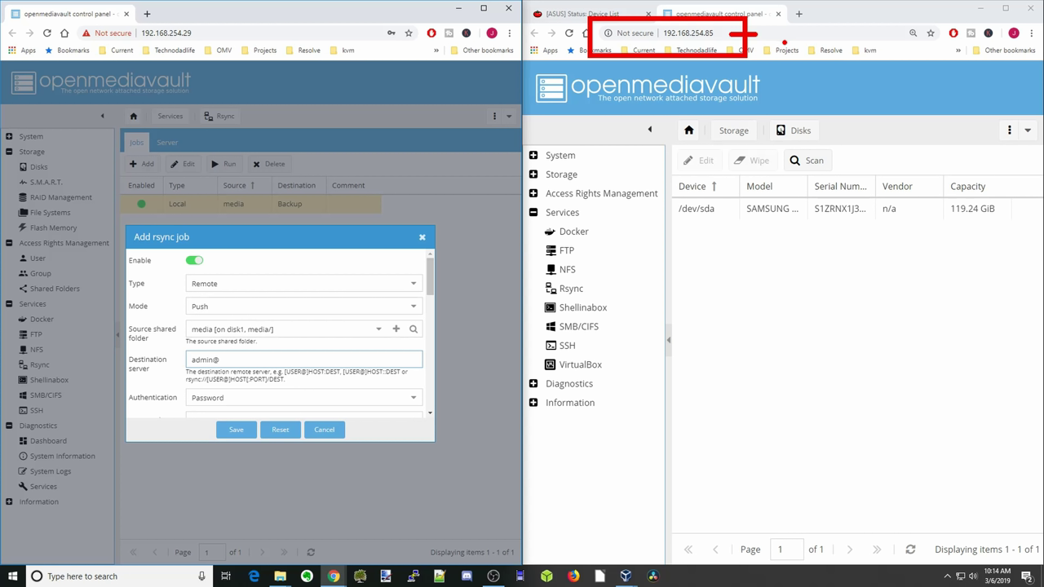
key("Escape")
type("192.168.254.")
type("29")
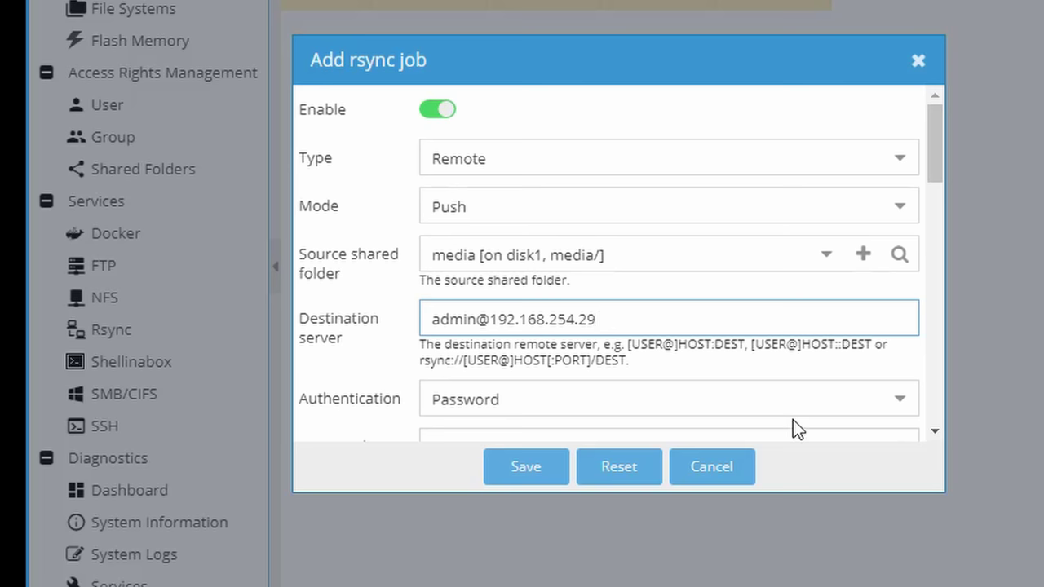
type("::")
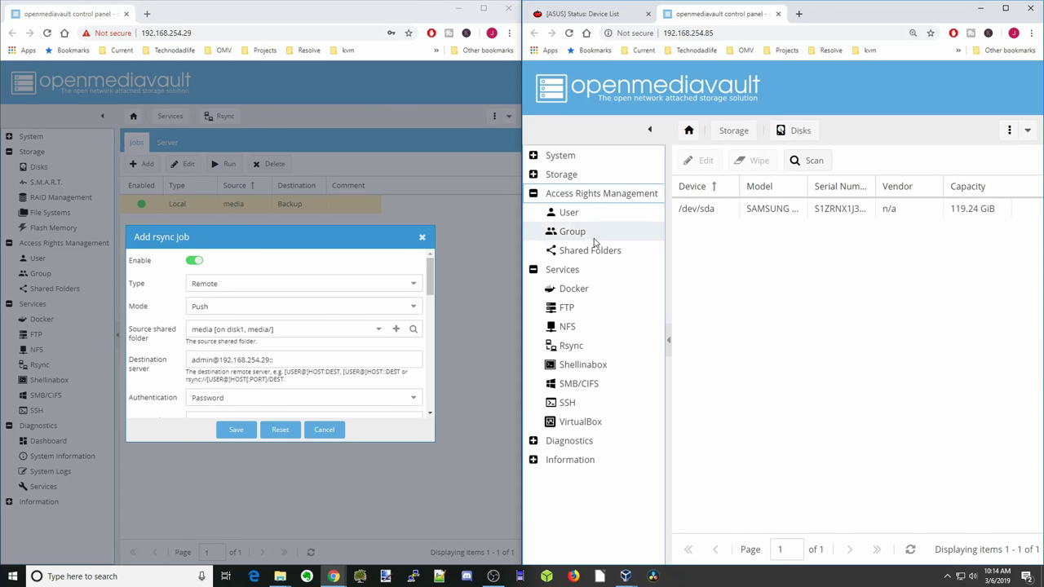
left_click(600, 251)
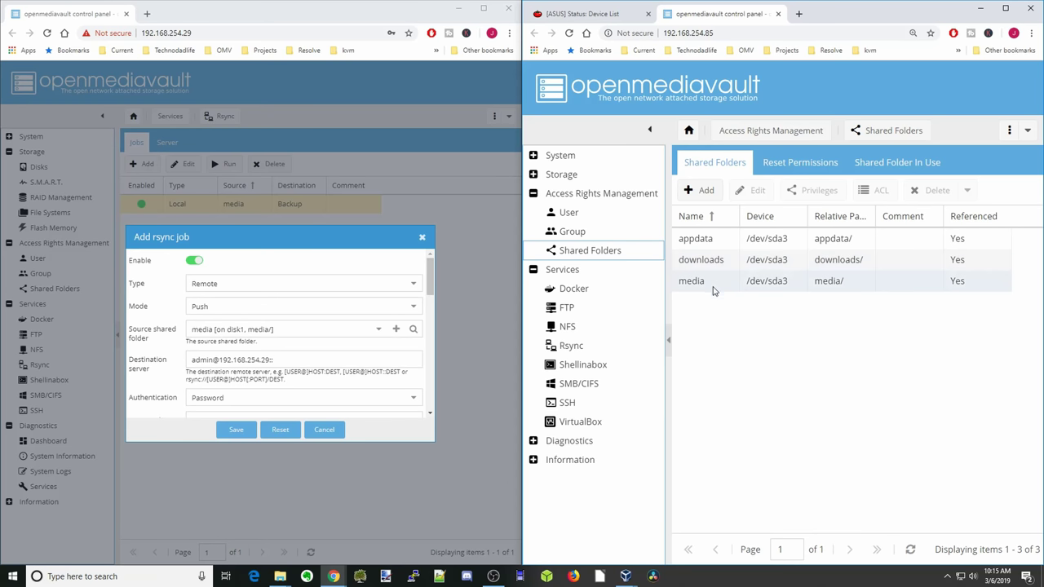
left_click(296, 360)
type("media")
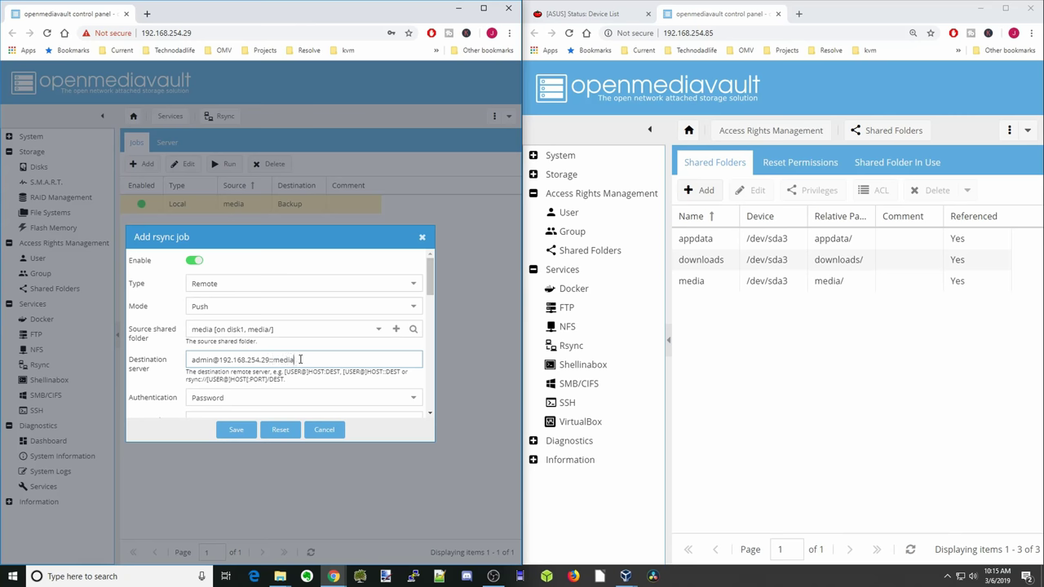
scroll(323, 348, "down", 3)
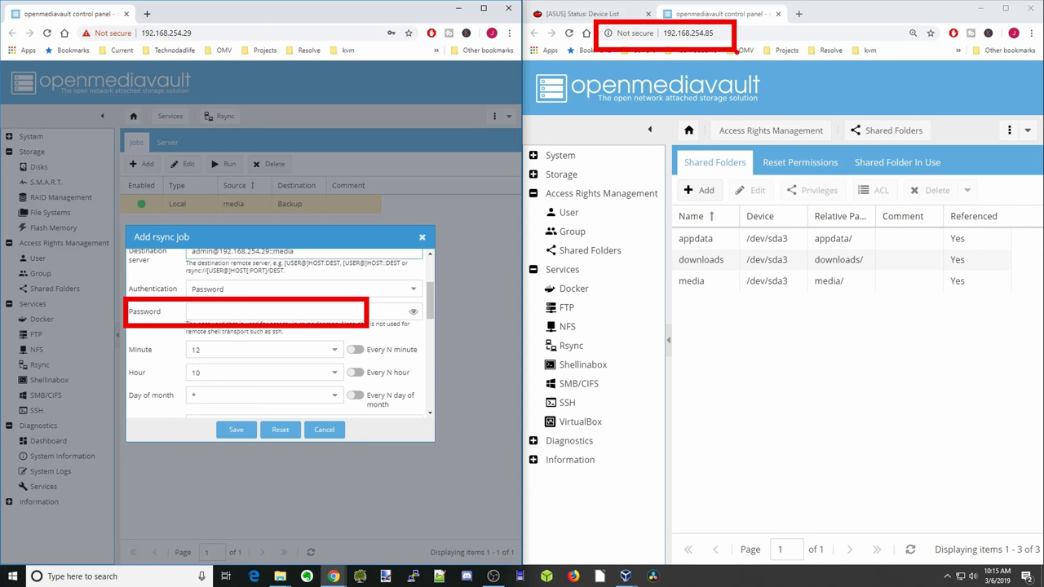
Enter the rsync account password for the remote job.
left_click(240, 312)
type("********")
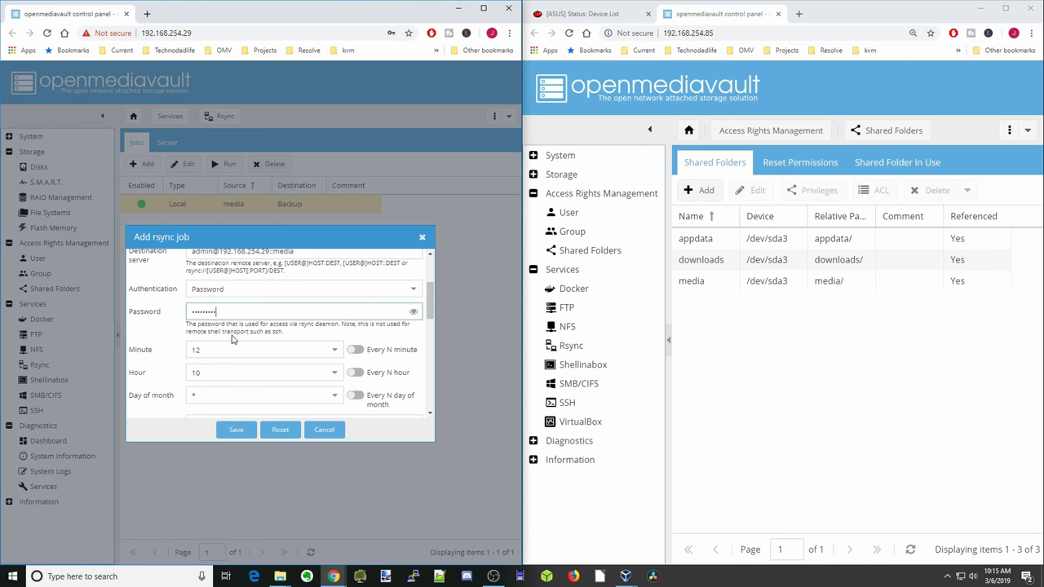
scroll(305, 348, "down", 1)
scroll(306, 348, "down", 2)
scroll(306, 347, "up", 1)
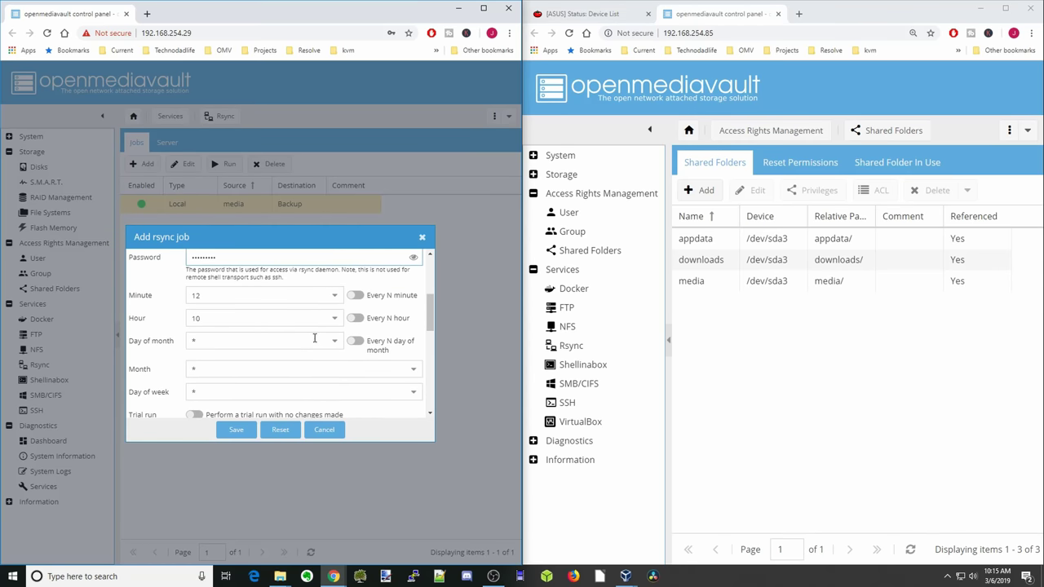
Schedule the remote job for minute *, hour 3 every Sunday.
left_click(334, 296)
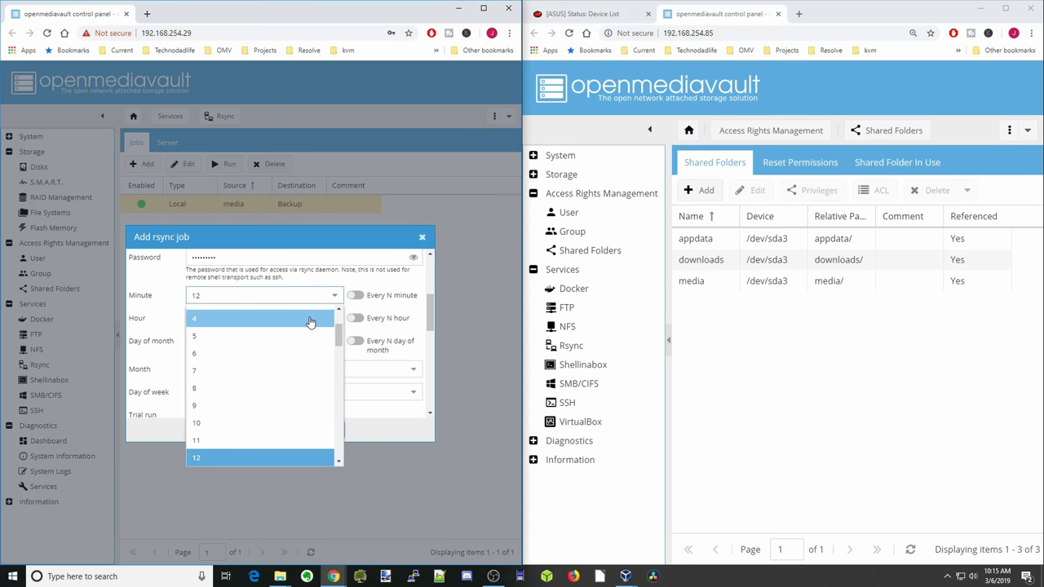
scroll(306, 322, "up", 2)
left_click(279, 318)
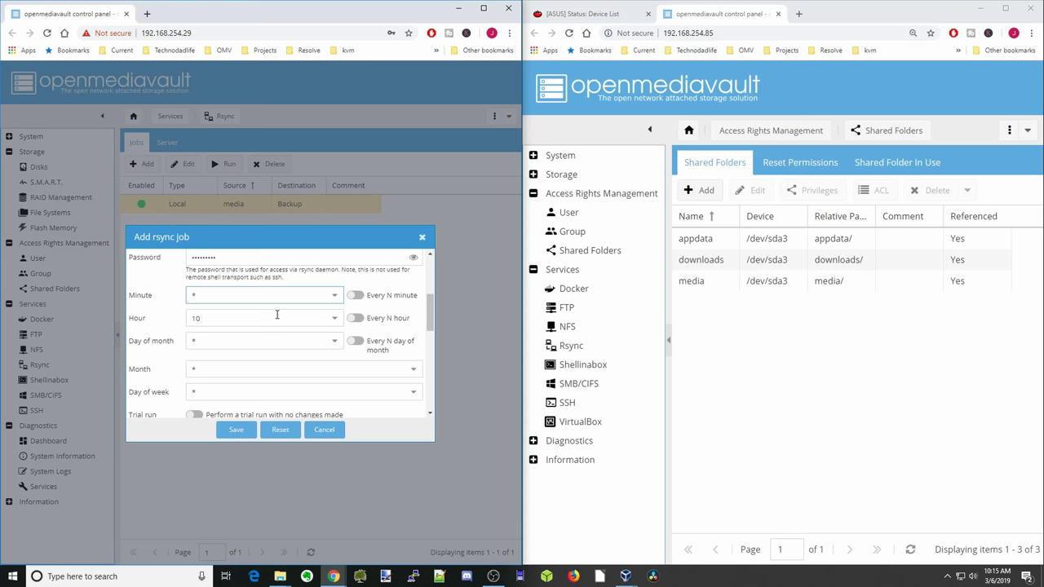
left_click(334, 318)
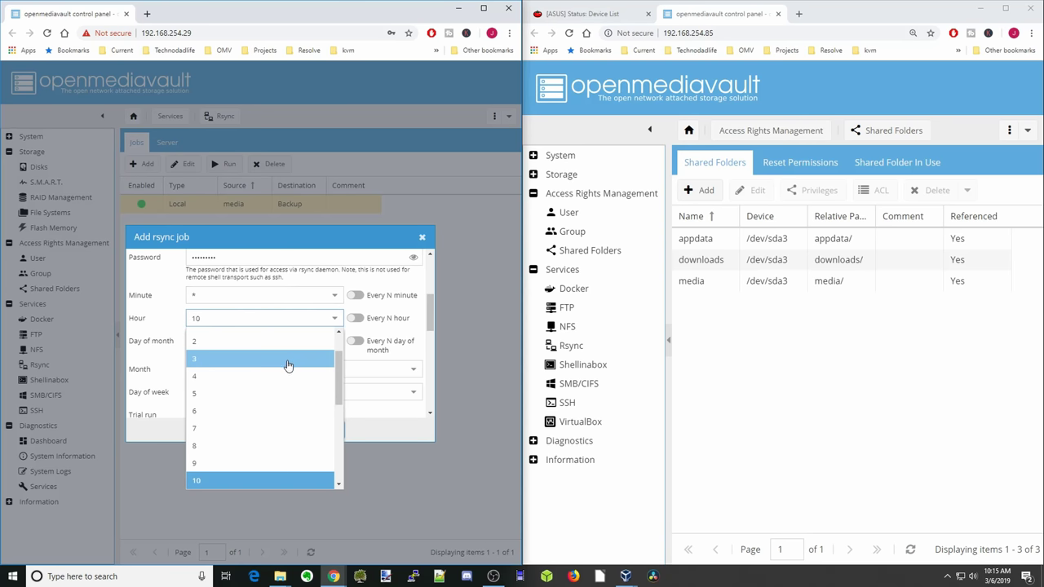
left_click(288, 359)
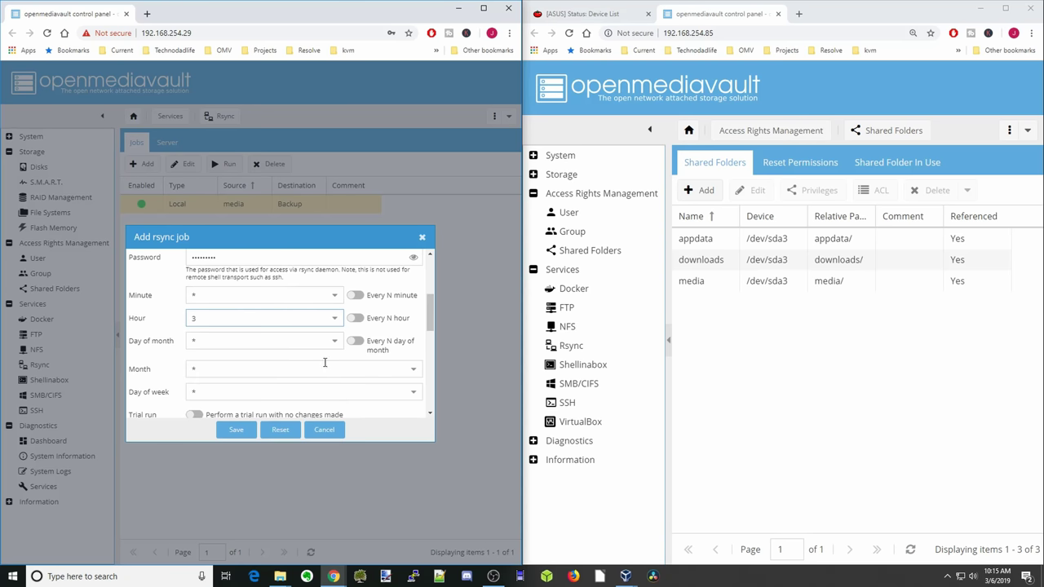
scroll(318, 364, "down", 3)
scroll(315, 368, "up", 1)
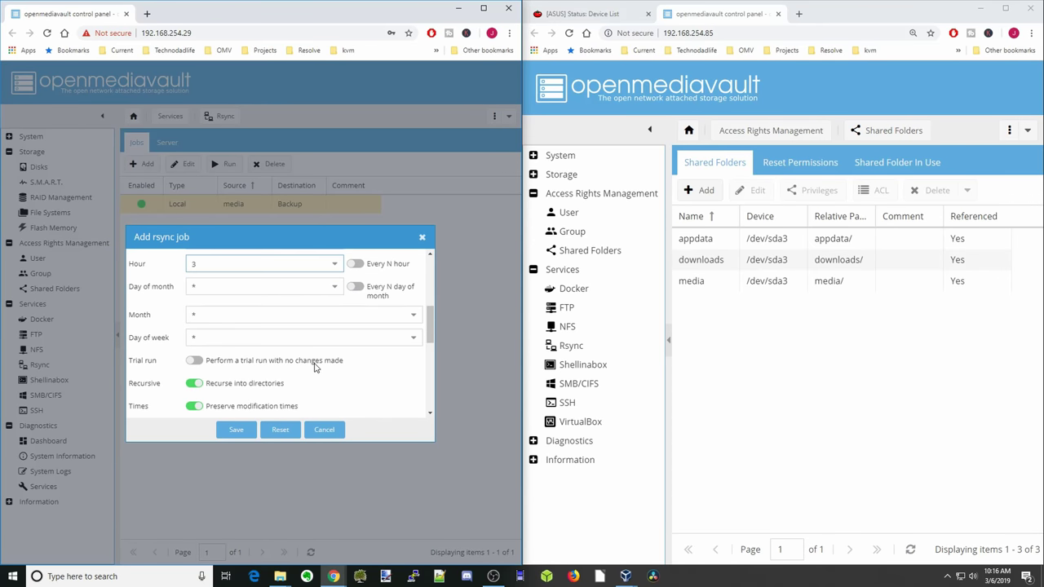
left_click(412, 338)
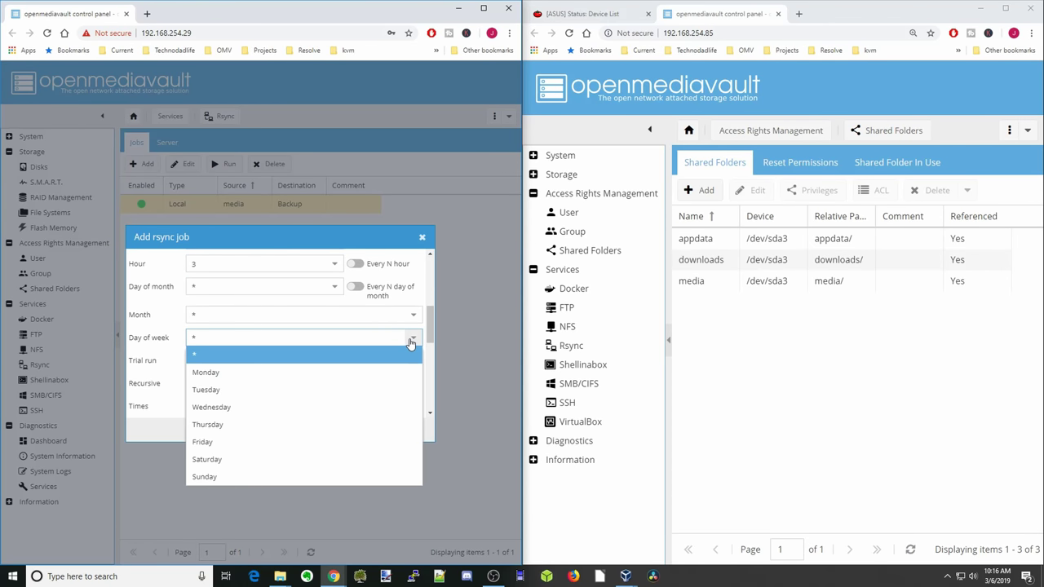
left_click(322, 477)
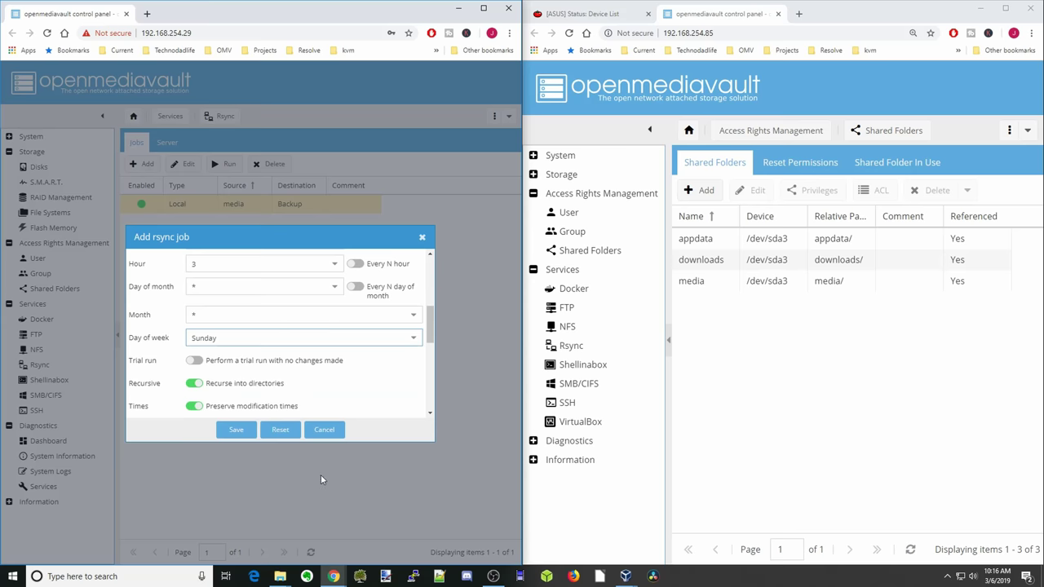
scroll(338, 377, "down", 1)
scroll(338, 377, "down", 1)
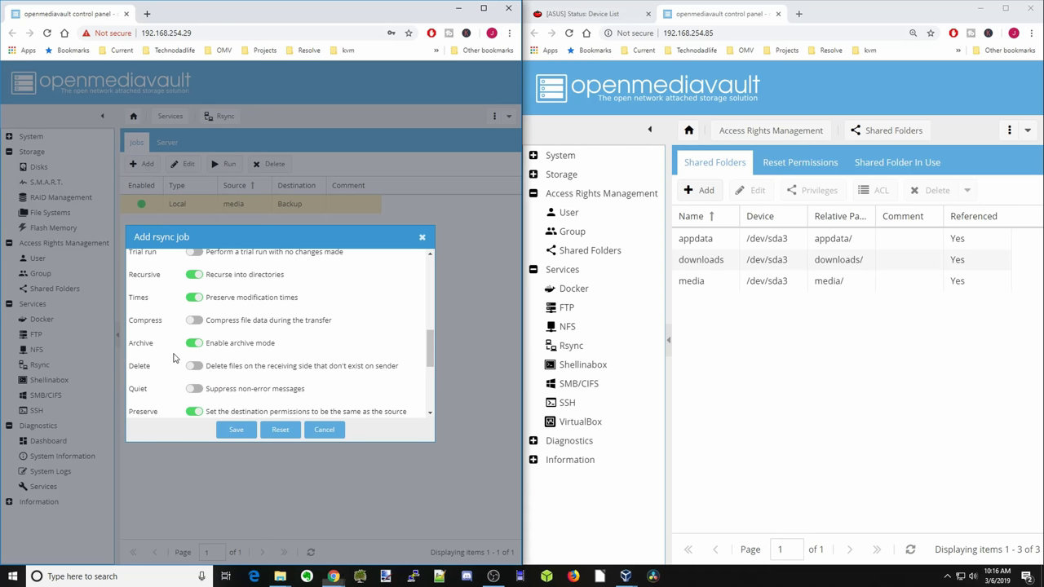
Save the remote rsync job and apply the configuration changes.
left_click(237, 430)
left_click(449, 144)
left_click(238, 343)
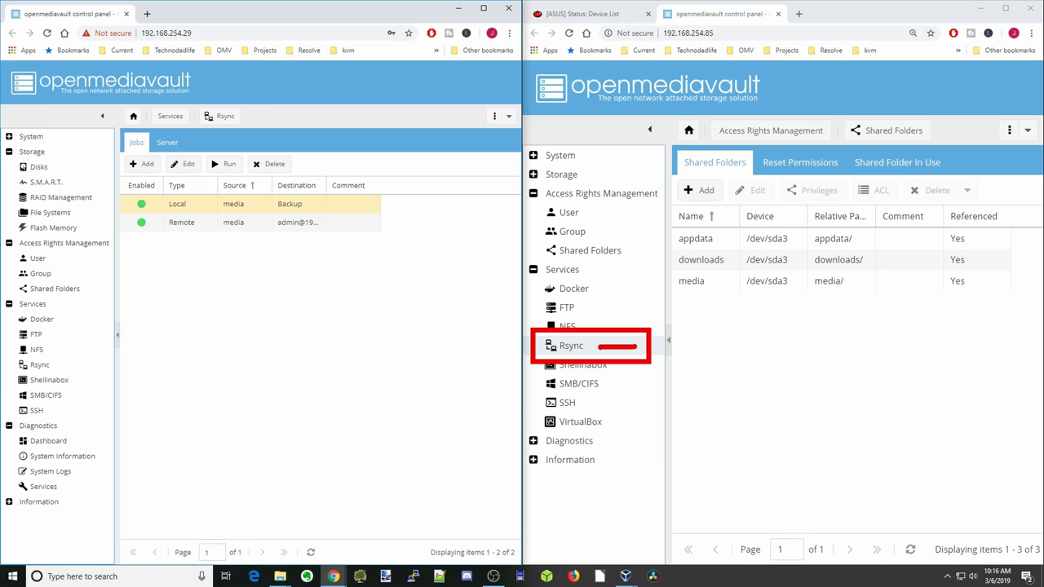
Enable the rsync server on port 873 on the second server, apply it, and view Modules.
left_click(570, 346)
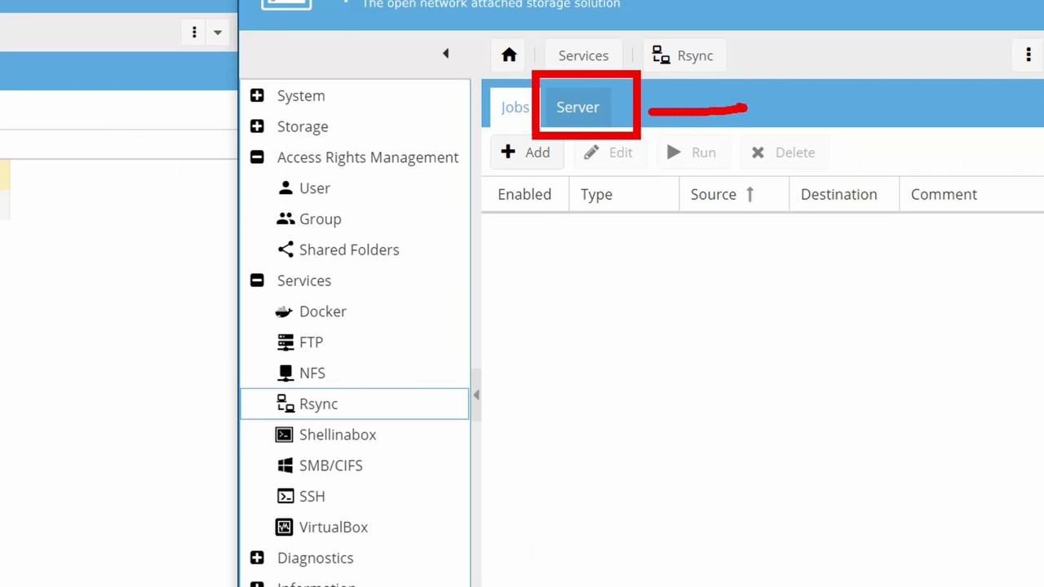
left_click(573, 111)
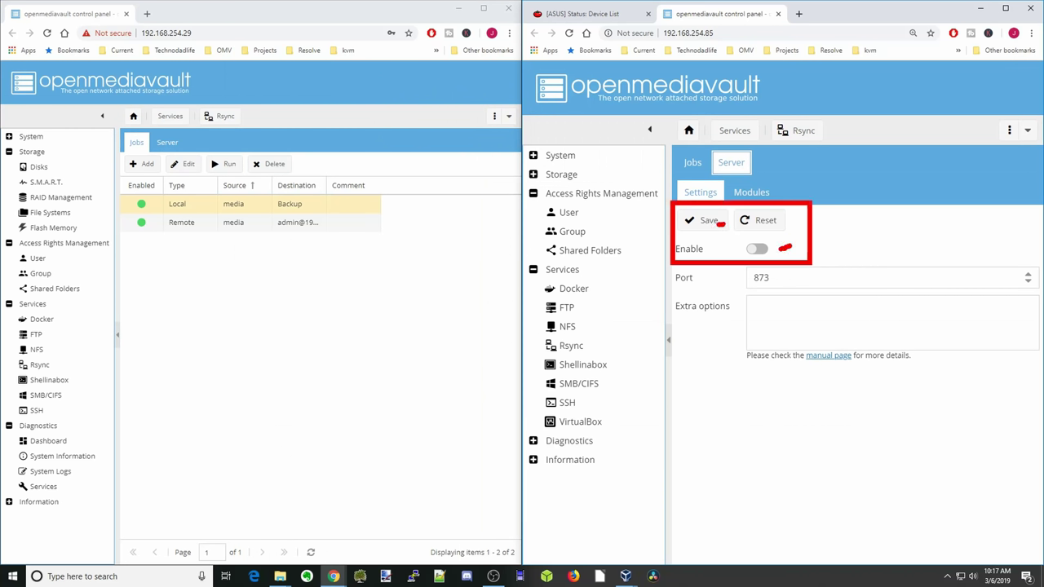
left_click(757, 249)
left_click(707, 221)
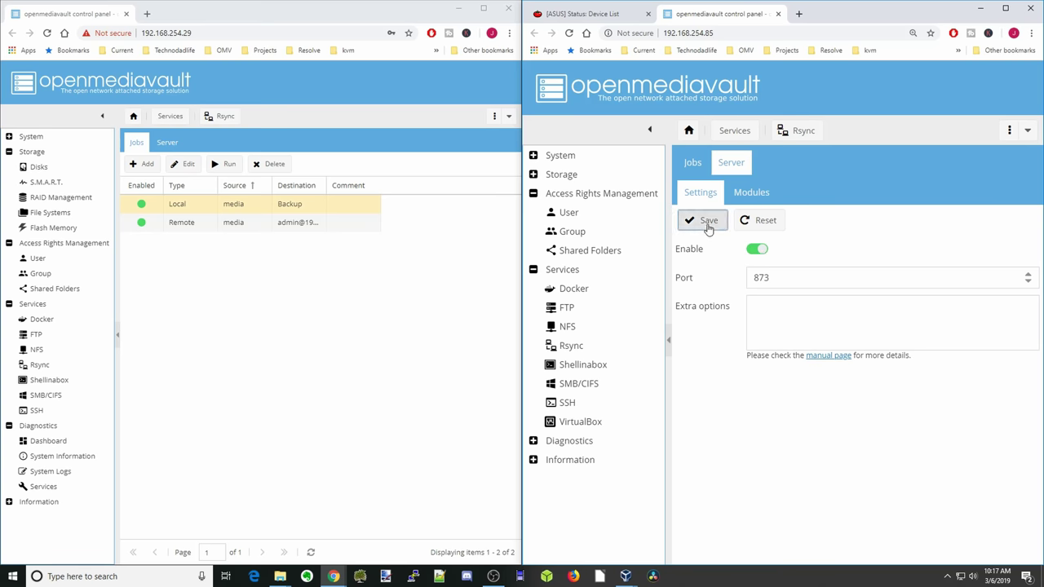
left_click(954, 174)
left_click(757, 348)
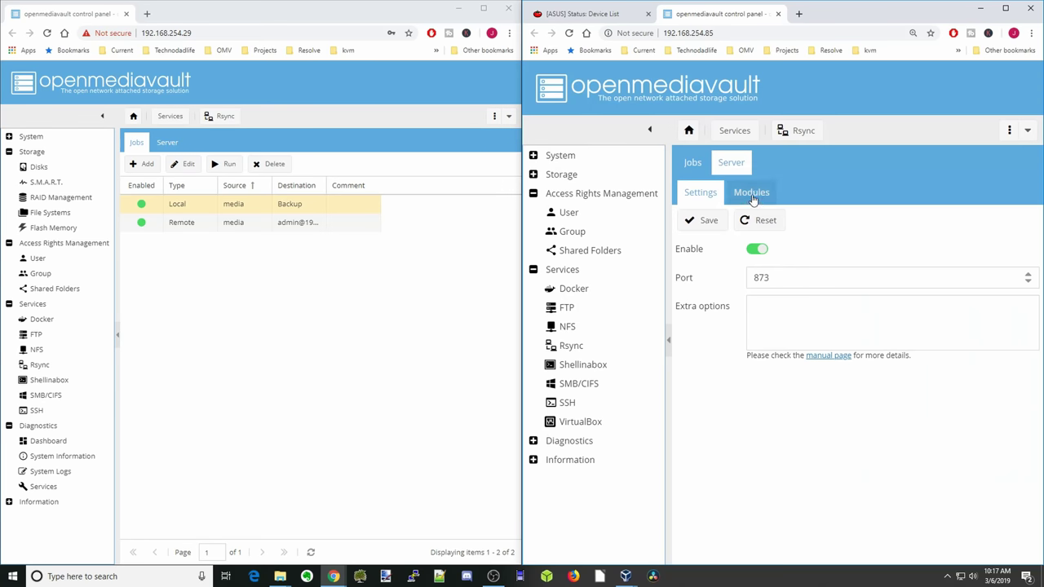
left_click(752, 196)
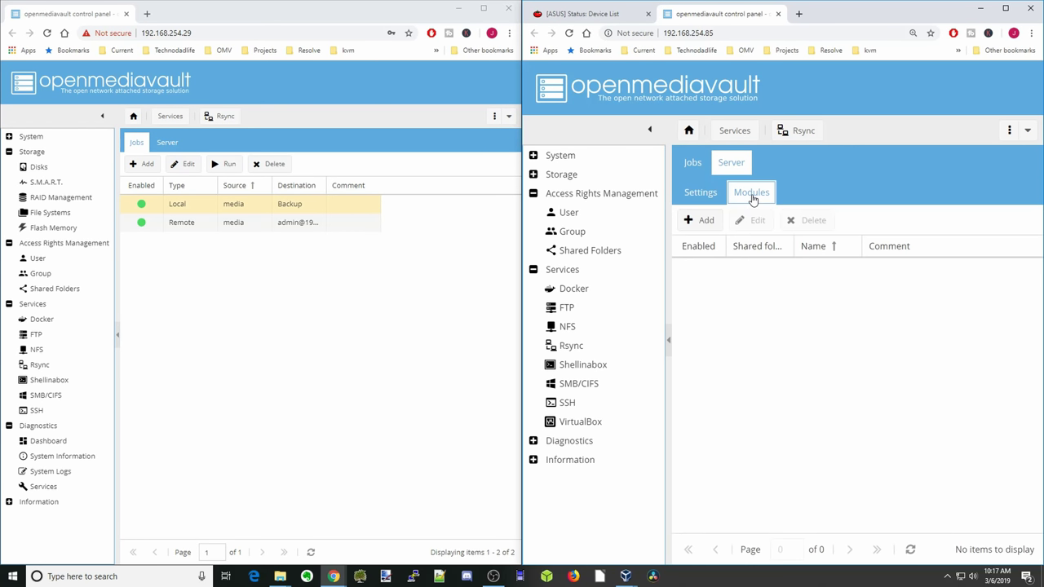
Create an rsync module sharing the media folder, save it, and confirm applying the pending changes.
left_click(703, 221)
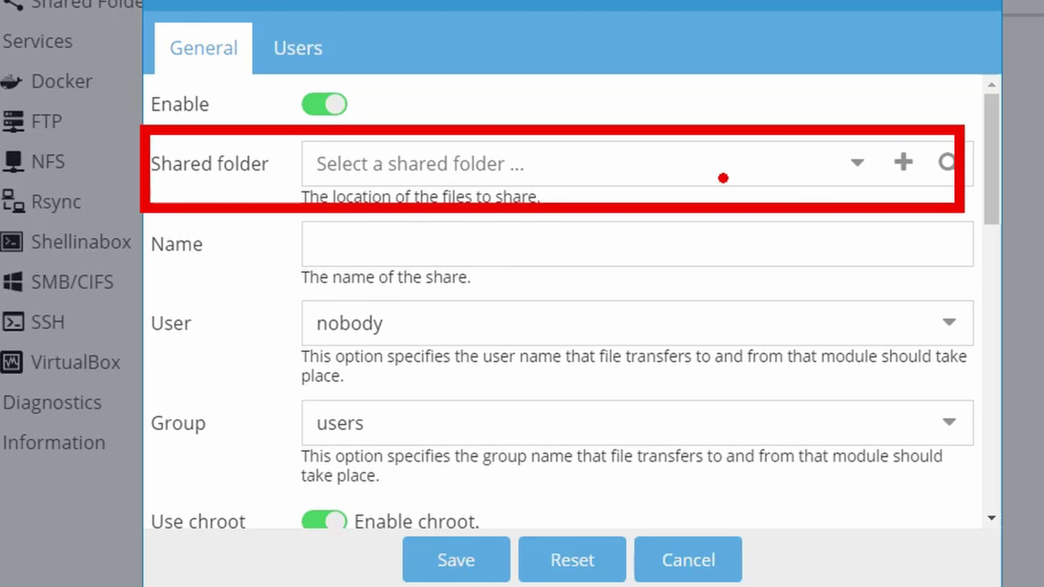
left_click(856, 167)
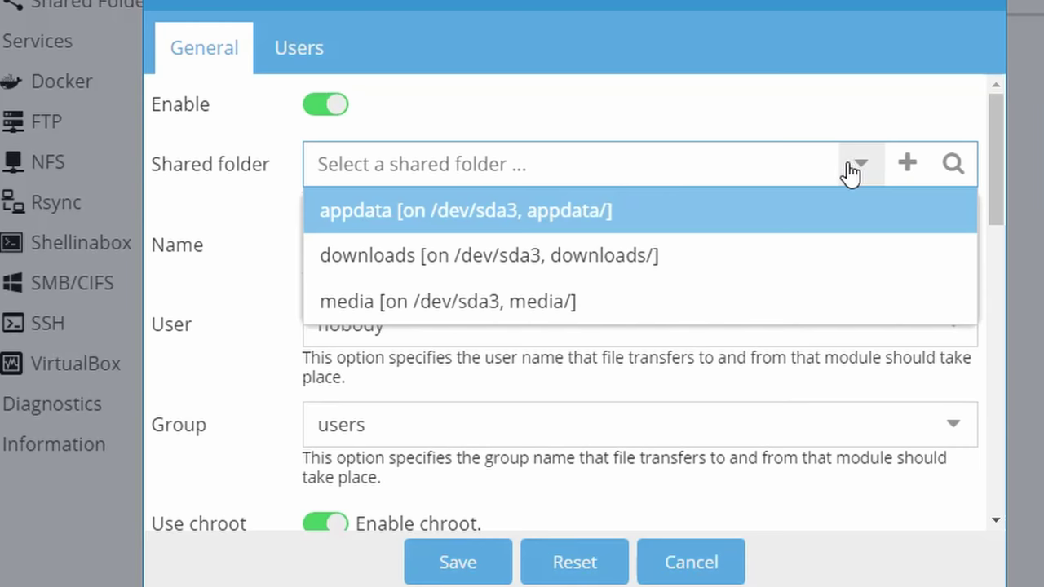
left_click(632, 302)
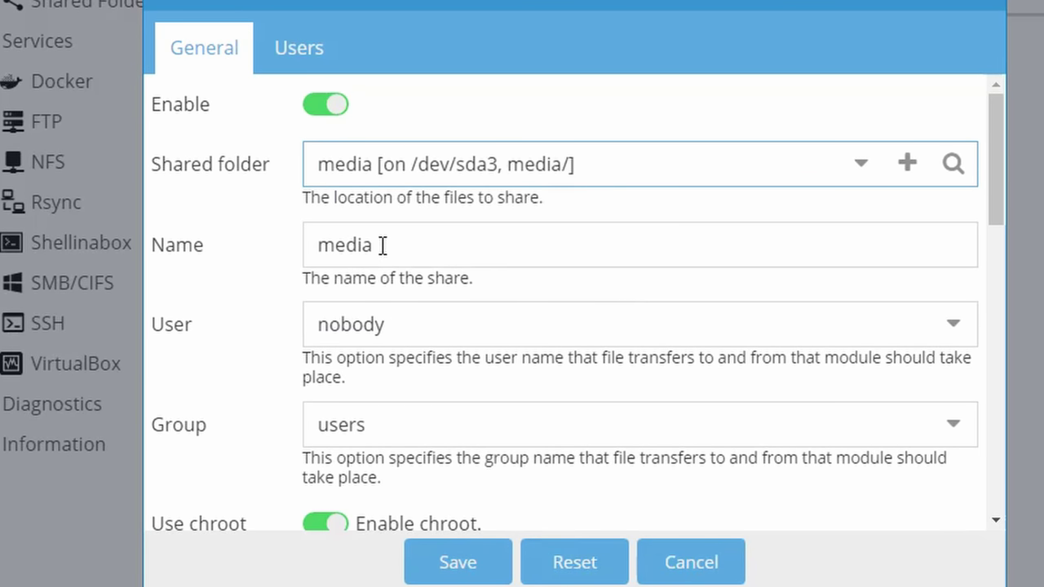
scroll(611, 286, "down", 5)
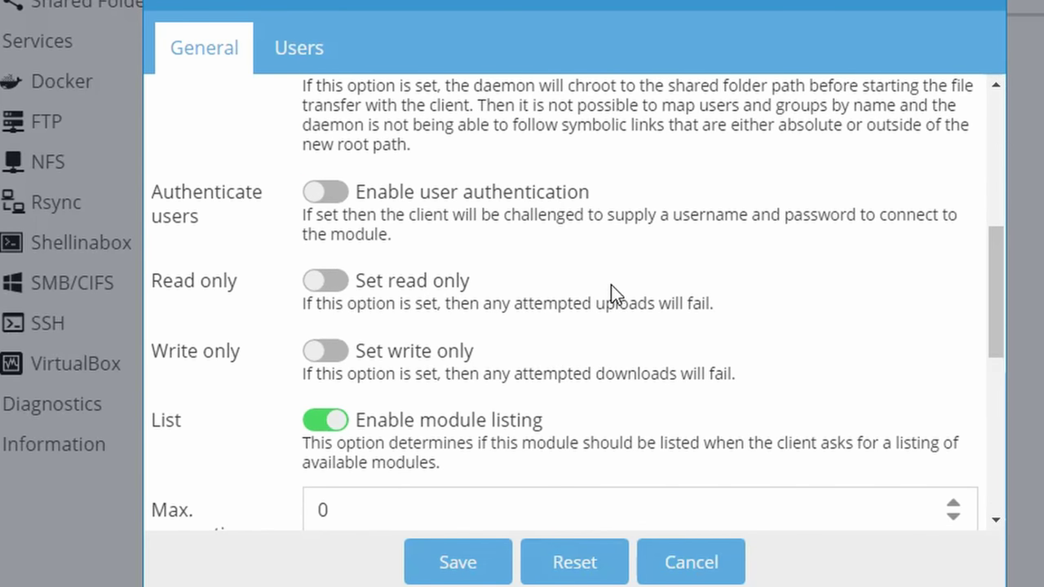
left_click(456, 569)
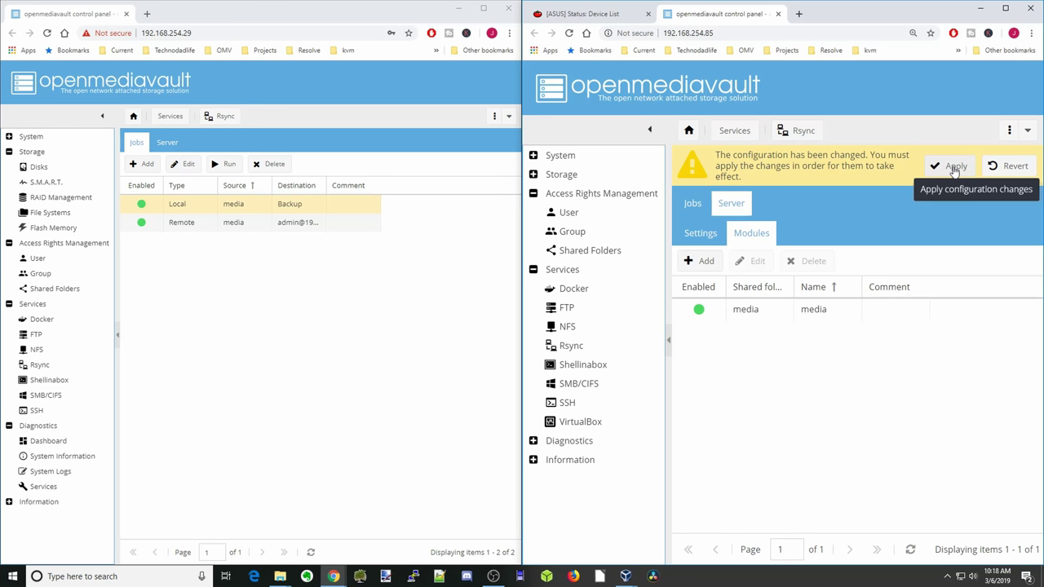
left_click(954, 166)
left_click(752, 349)
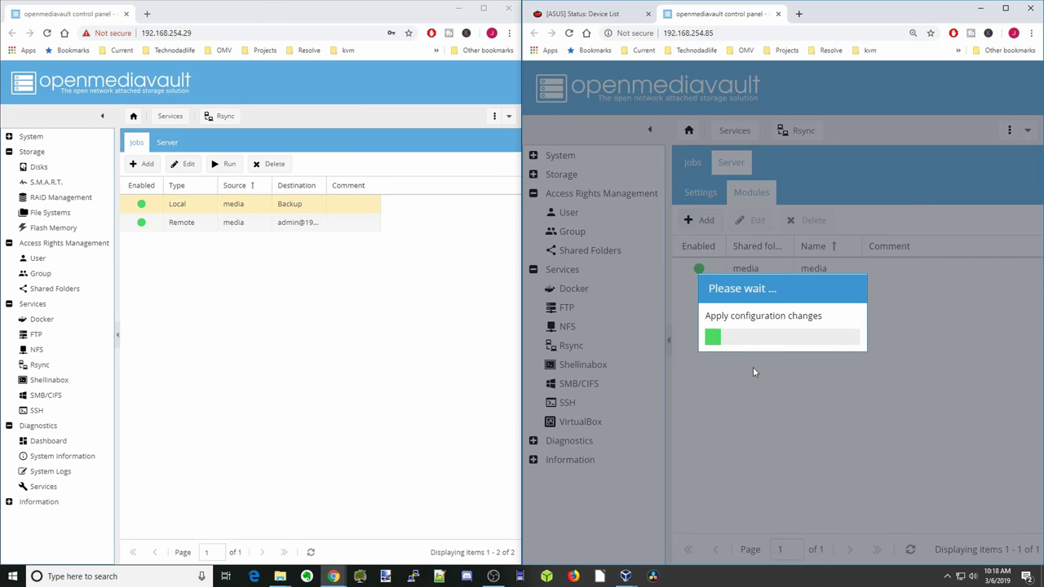
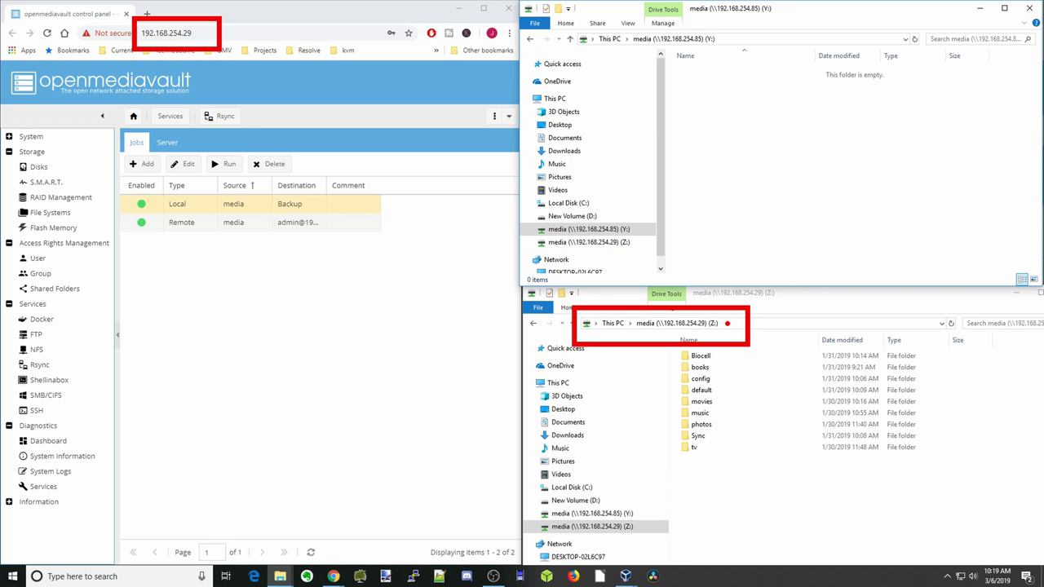
left_click_drag(728, 323, 738, 323)
left_click_drag(230, 34, 243, 34)
mouse_move(788, 405)
left_mouse_down()
mouse_move(786, 273)
mouse_move(765, 209)
mouse_move(762, 218)
mouse_move(834, 217)
left_mouse_up()
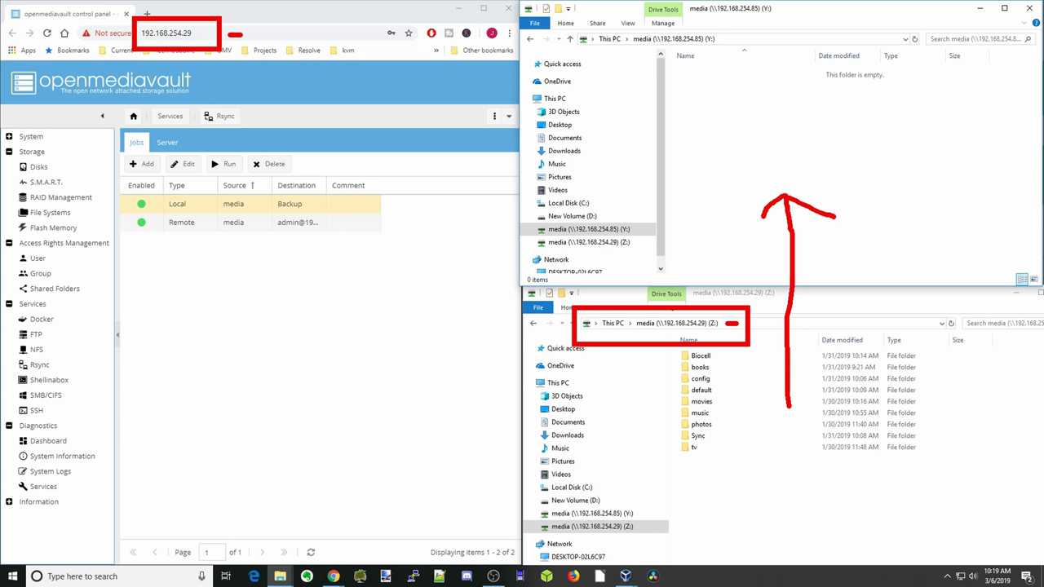
left_click_drag(721, 39, 751, 39)
key("Escape")
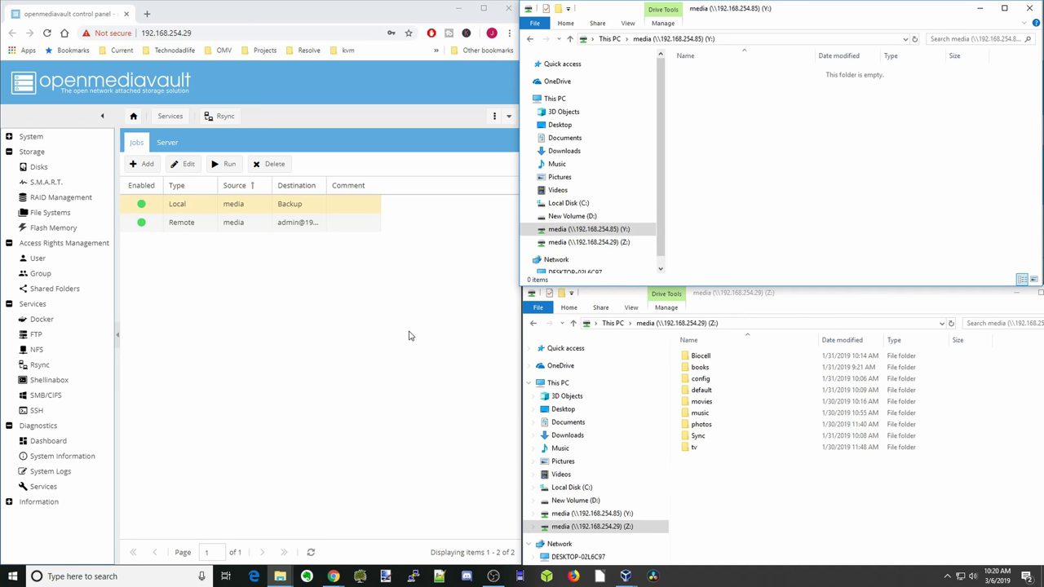
Change the Remote job's destination host from 192.168.254.29 to 192.168.254.85 and save it.
left_click(196, 227)
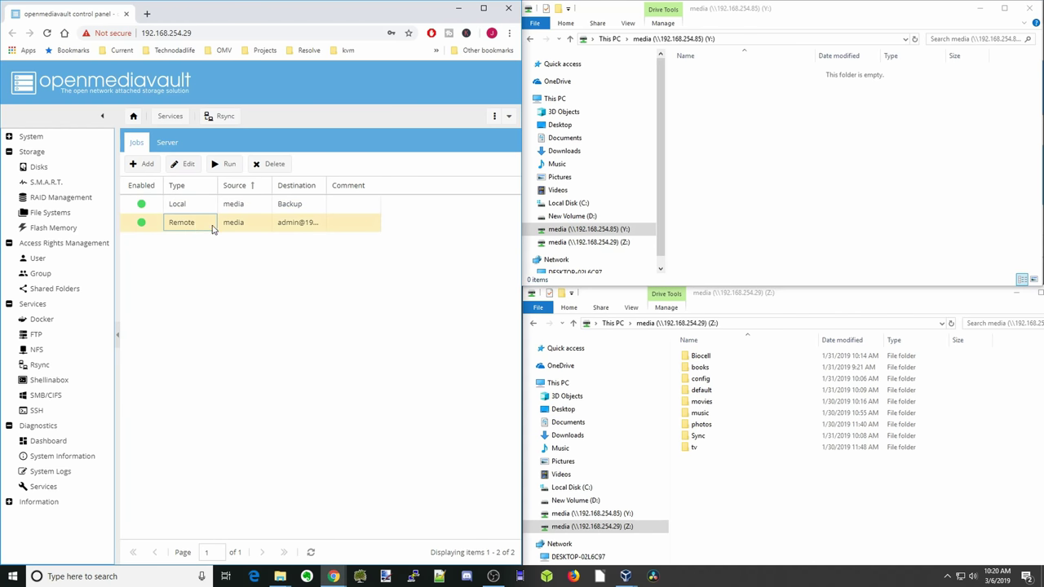
left_click(229, 168)
left_click(216, 381)
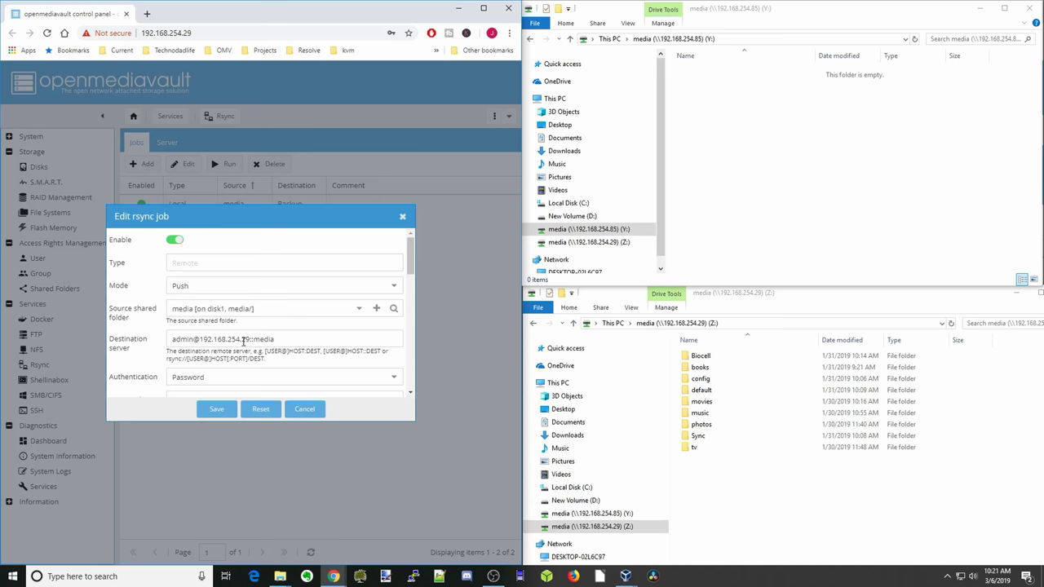
left_click_drag(250, 338, 242, 338)
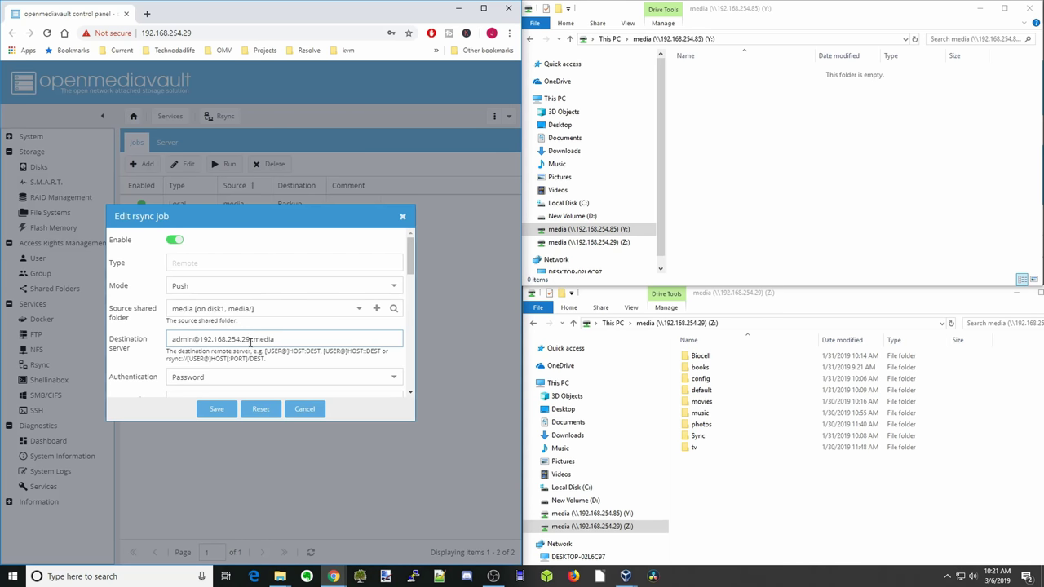
key("BackSpace")
key("BackSpace")
type("85")
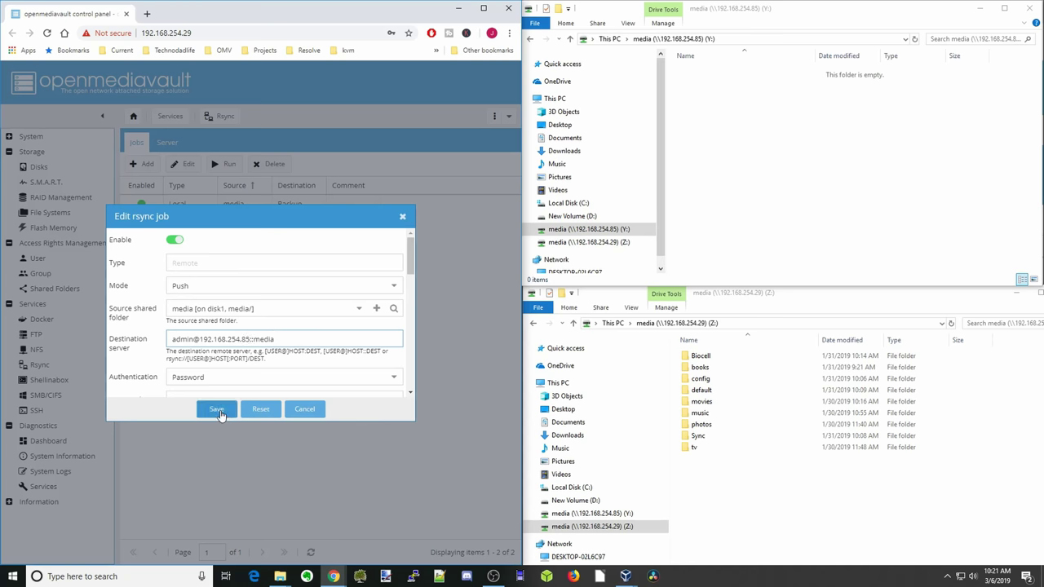
left_click(217, 411)
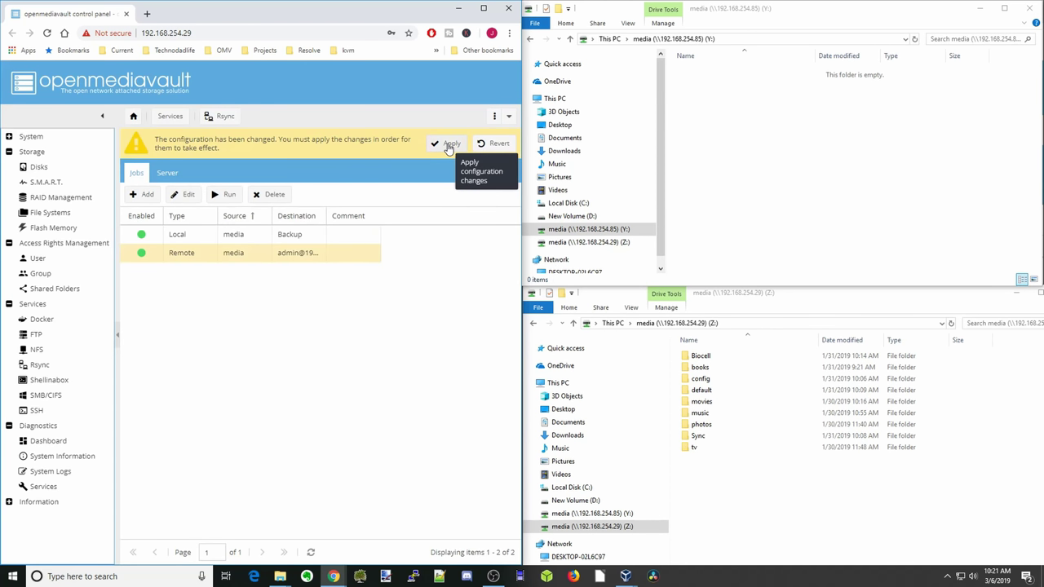
Apply the pending configuration changes and run the Remote push job to completion.
left_click(448, 148)
left_click(243, 341)
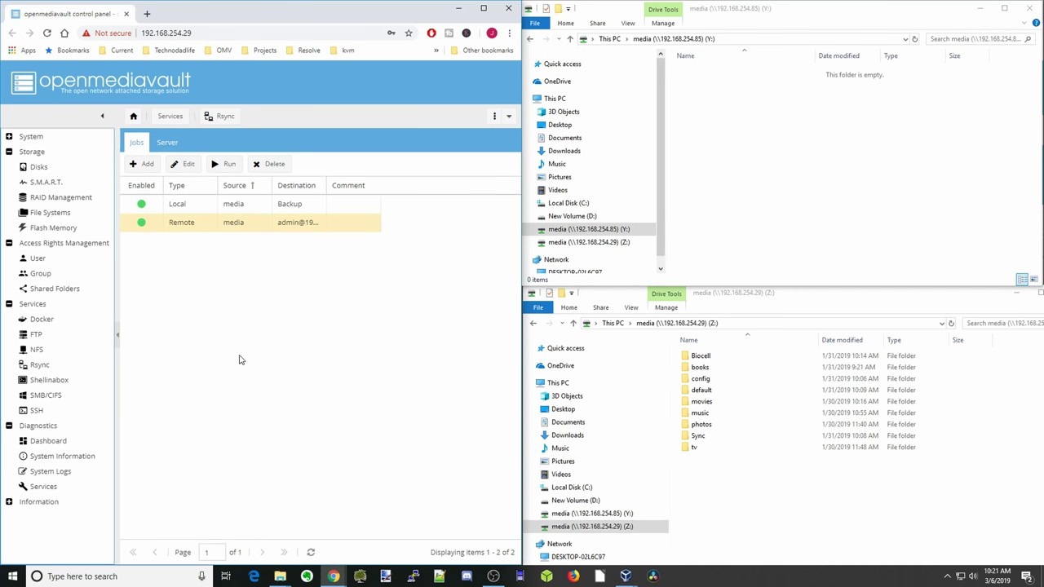
left_click(230, 164)
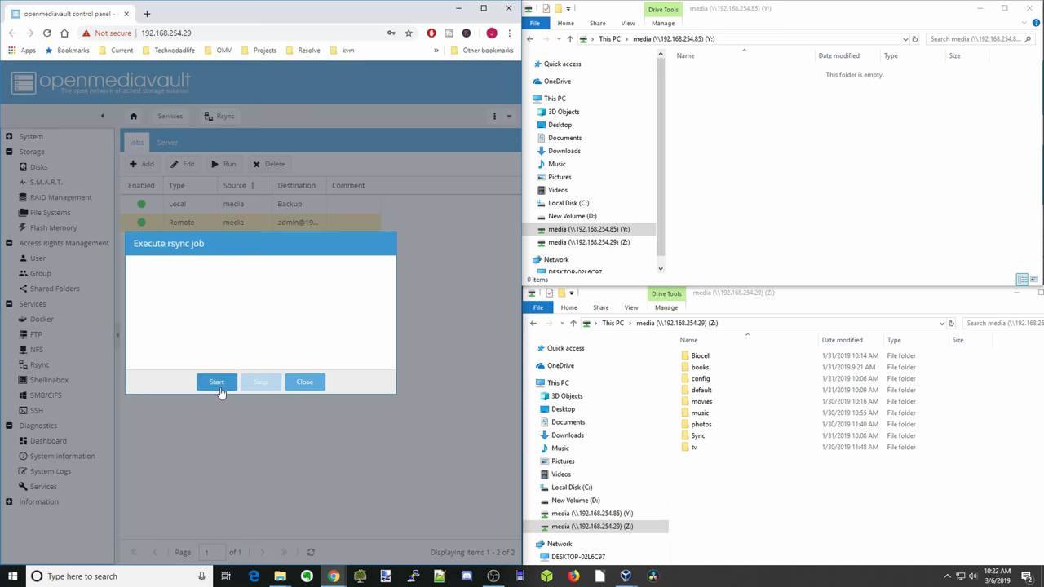
left_click(217, 383)
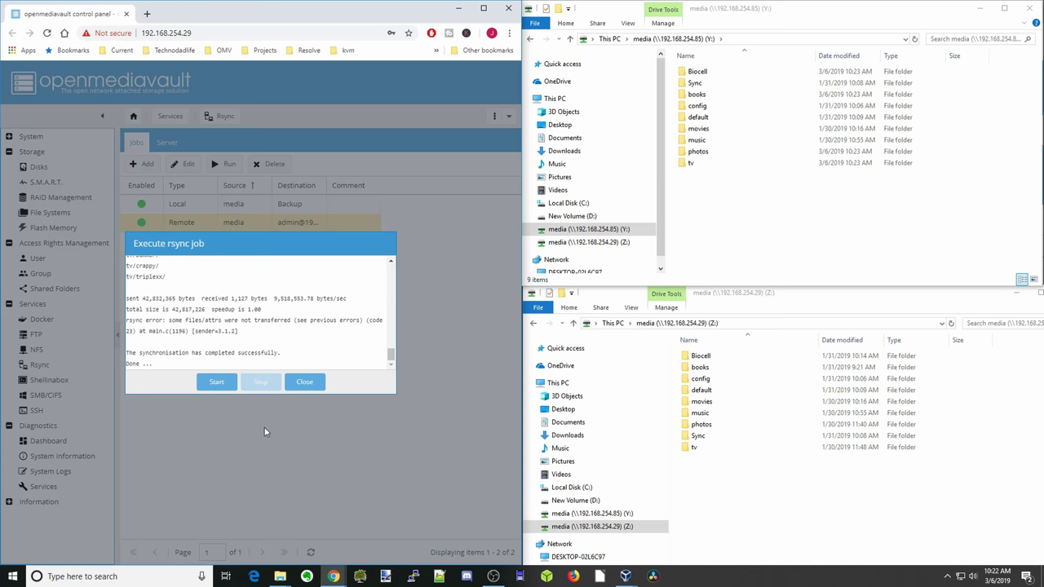
left_click(303, 383)
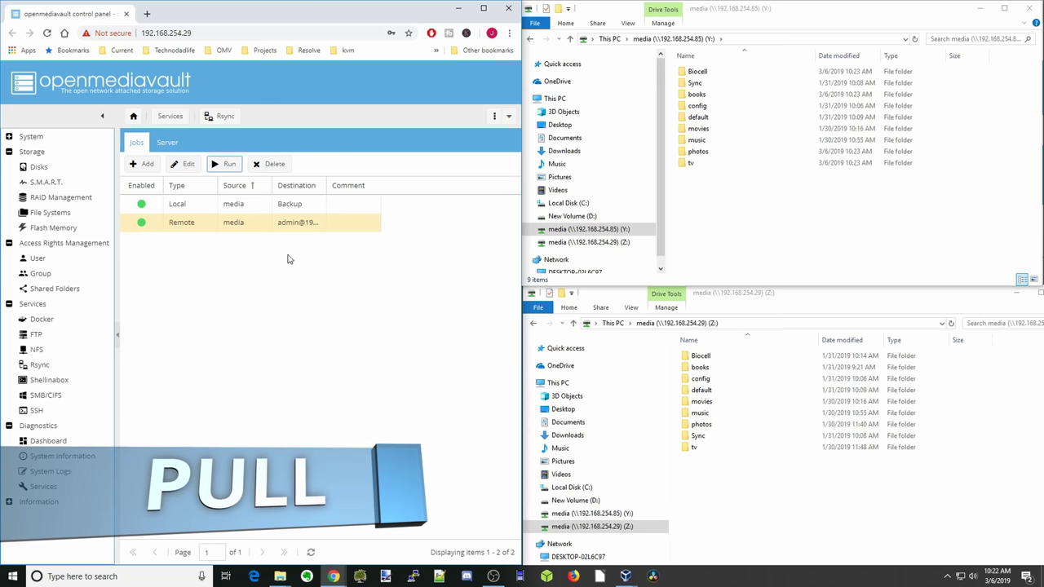
left_click(187, 165)
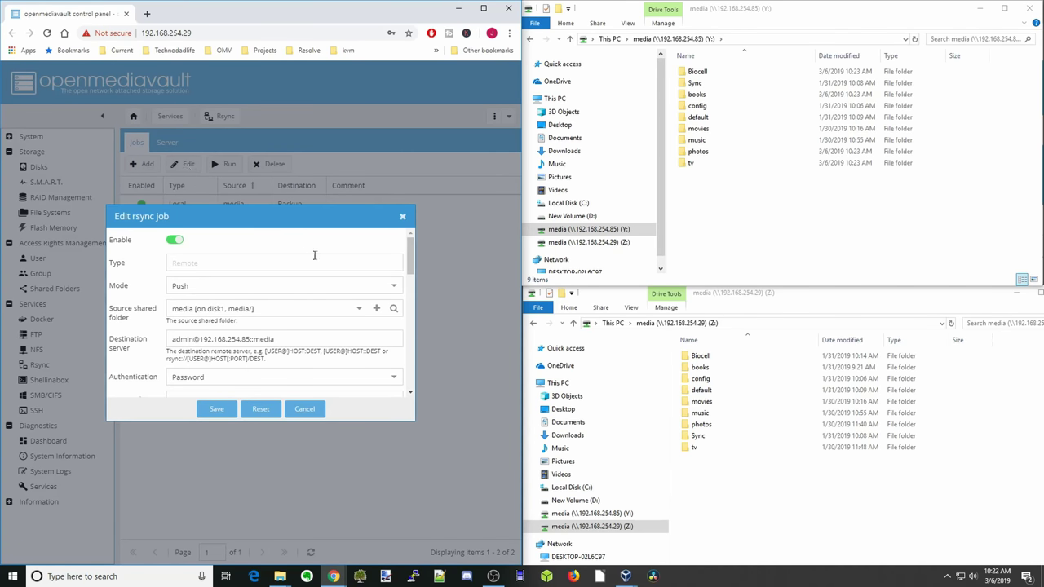
left_click(392, 289)
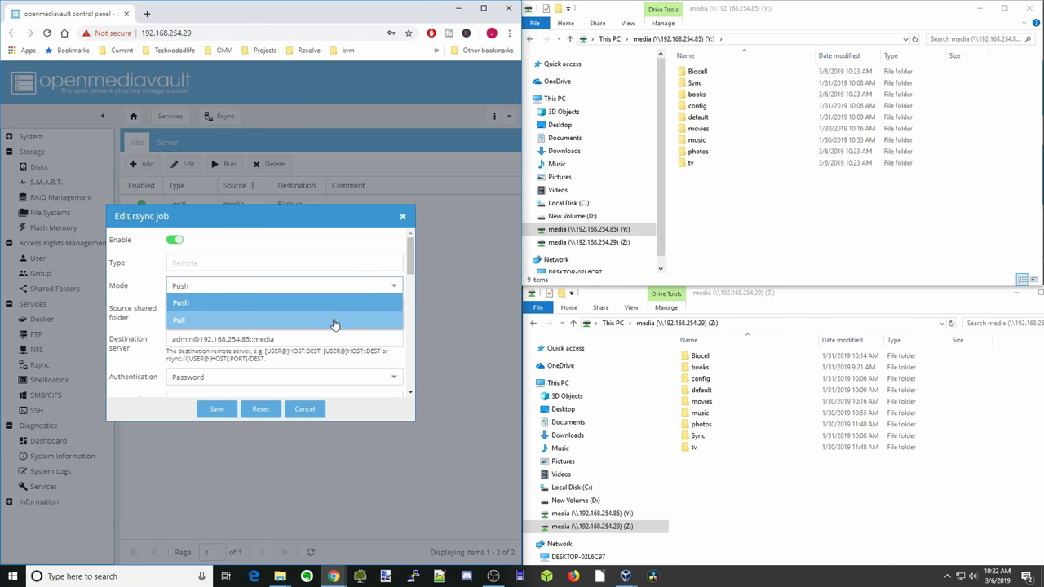
left_click(334, 323)
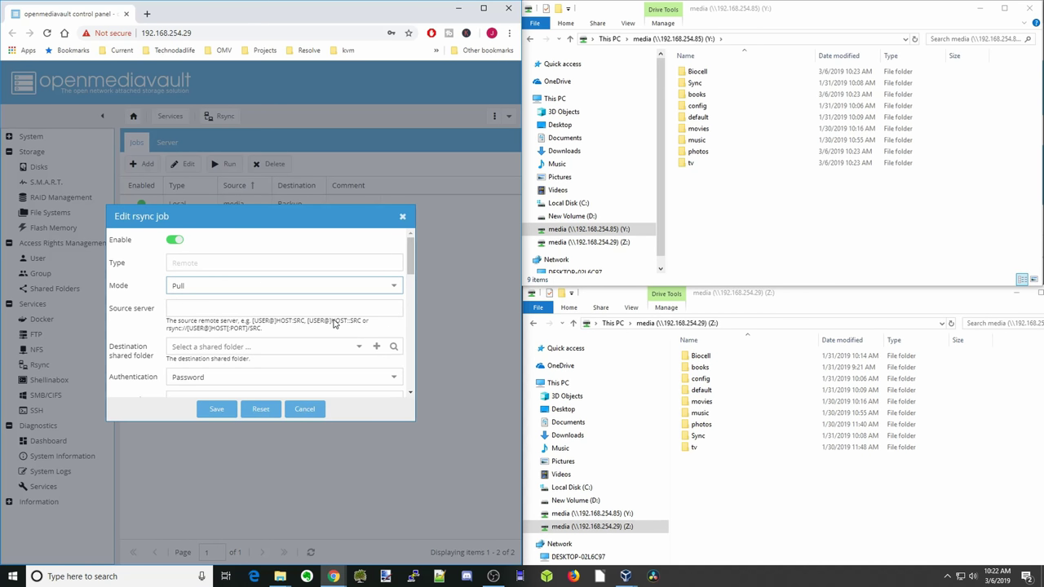
left_click(216, 307)
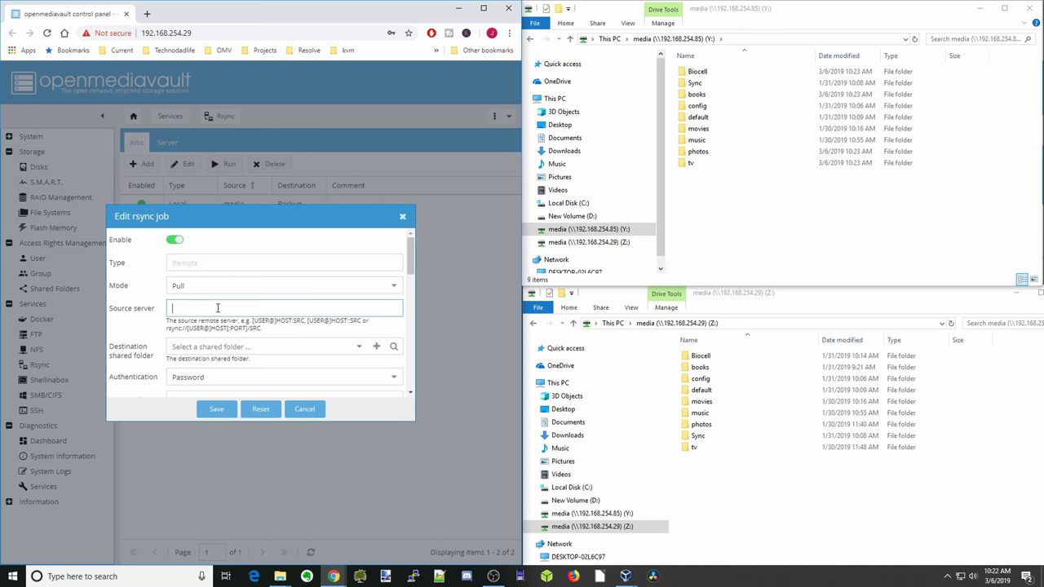
type("admin@192")
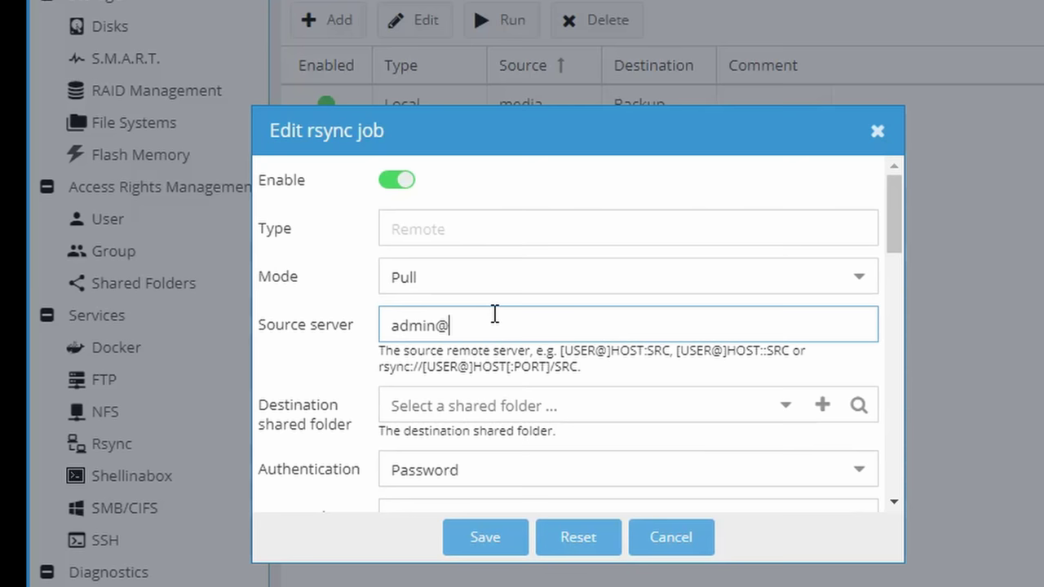
type(".168.254.85")
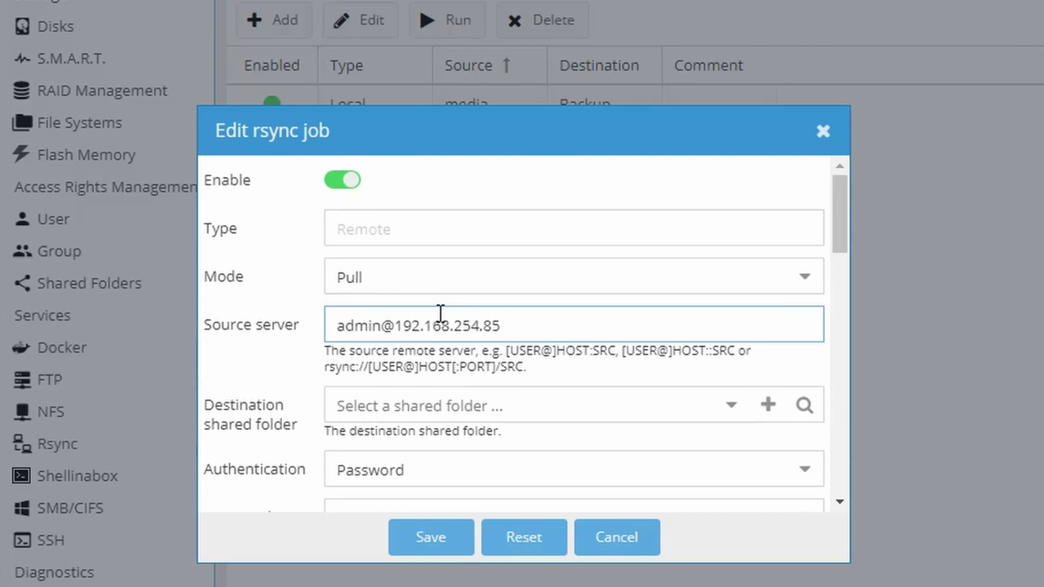
type("::media")
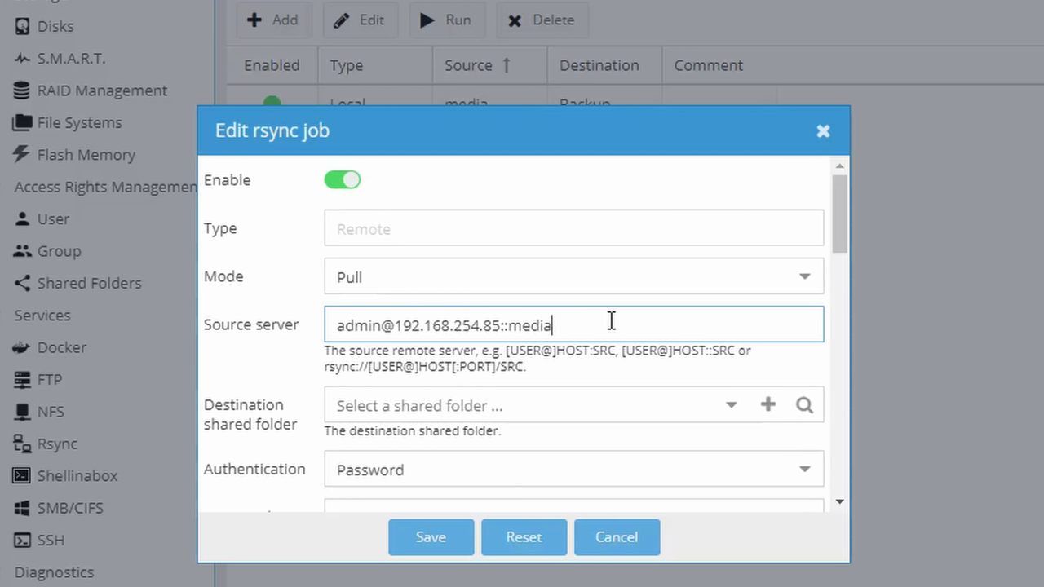
Set the destination shared folder to media, enter the password, save, and apply the changes.
scroll(620, 321, "down", 3)
left_click(731, 176)
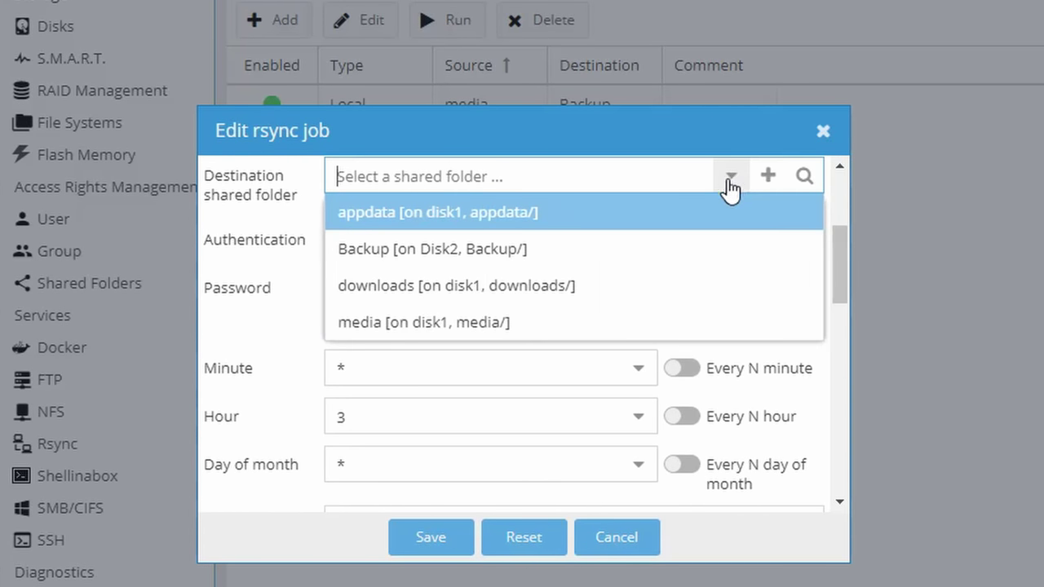
left_click(642, 326)
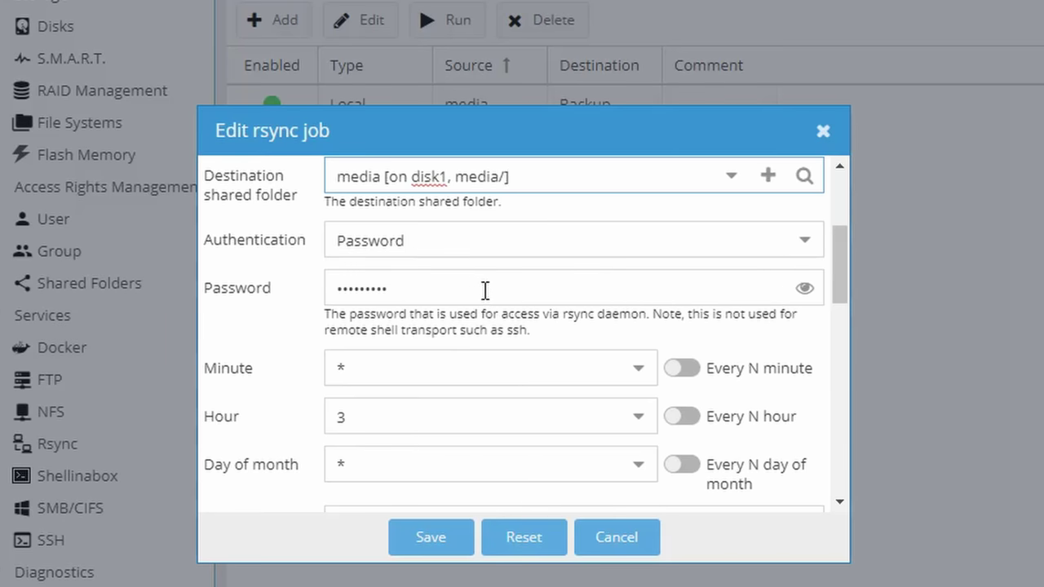
left_click(737, 285)
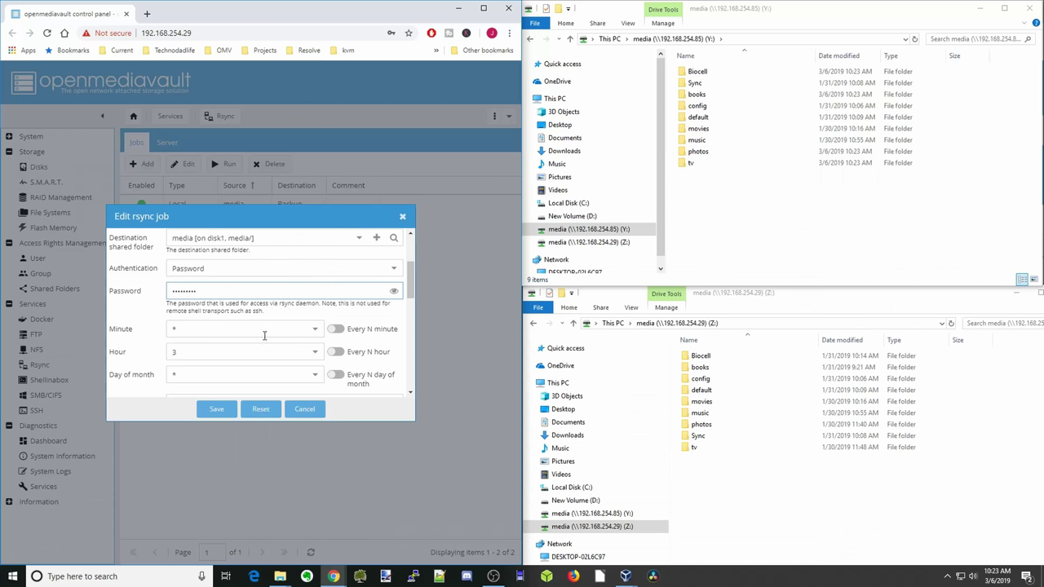
scroll(265, 335, "down", 3)
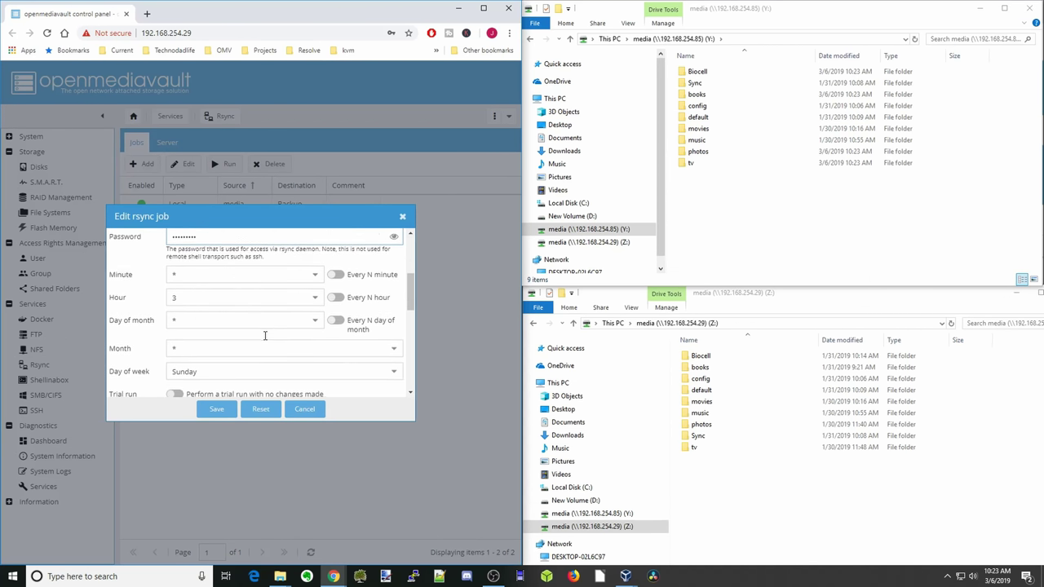
left_click(218, 412)
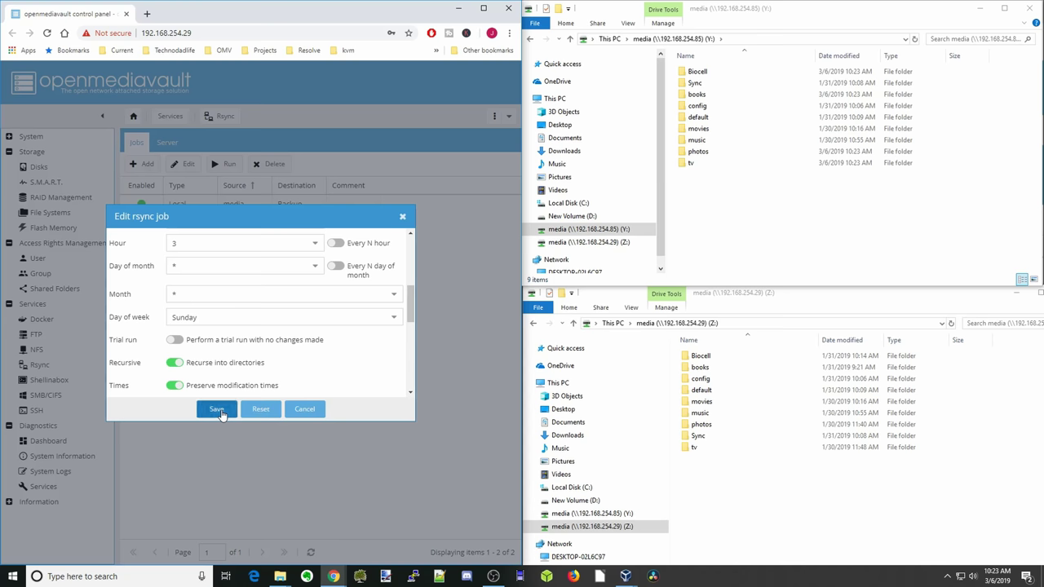
left_click(447, 143)
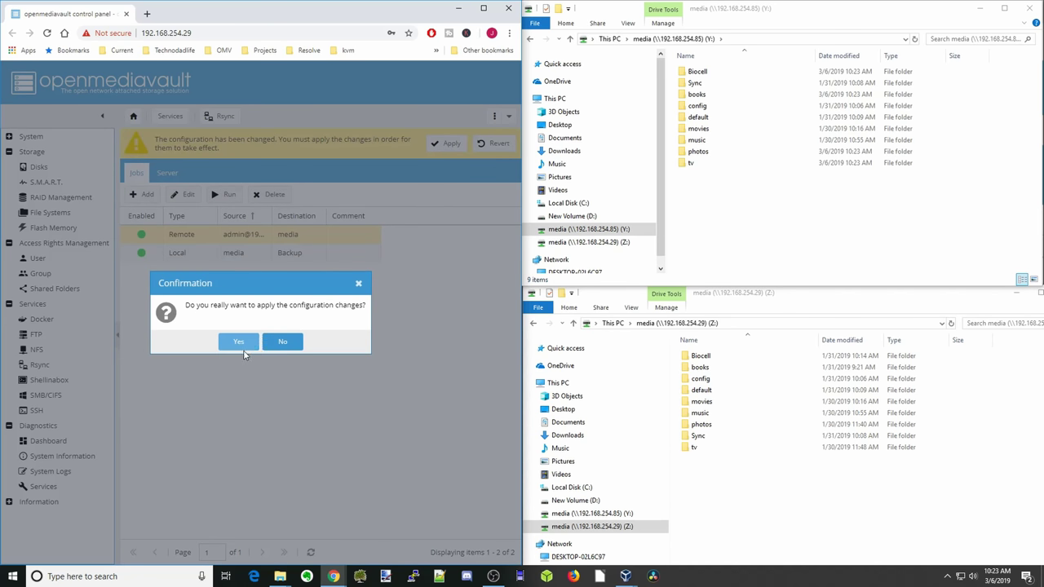
left_click(240, 342)
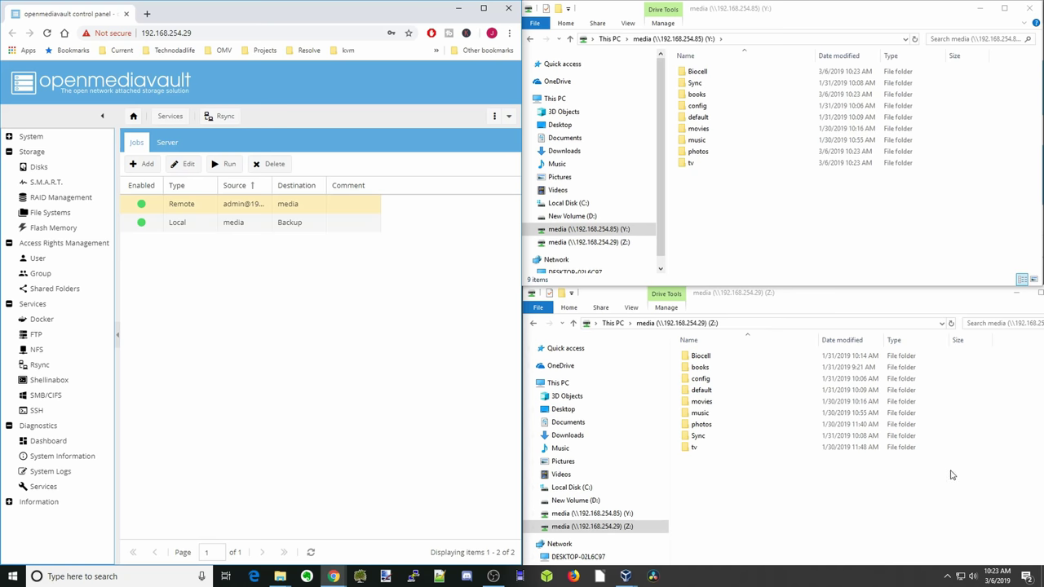
Delete all nine folders from the Z: media share window, then select the Remote pull job.
left_click_drag(955, 477, 693, 350)
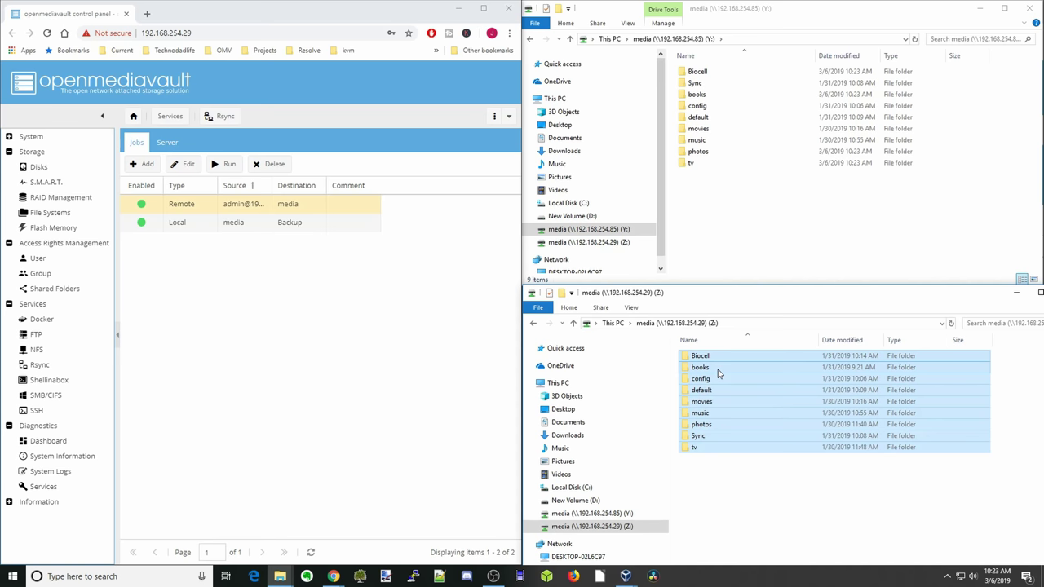
right_click(717, 374)
left_click(769, 333)
left_click(566, 299)
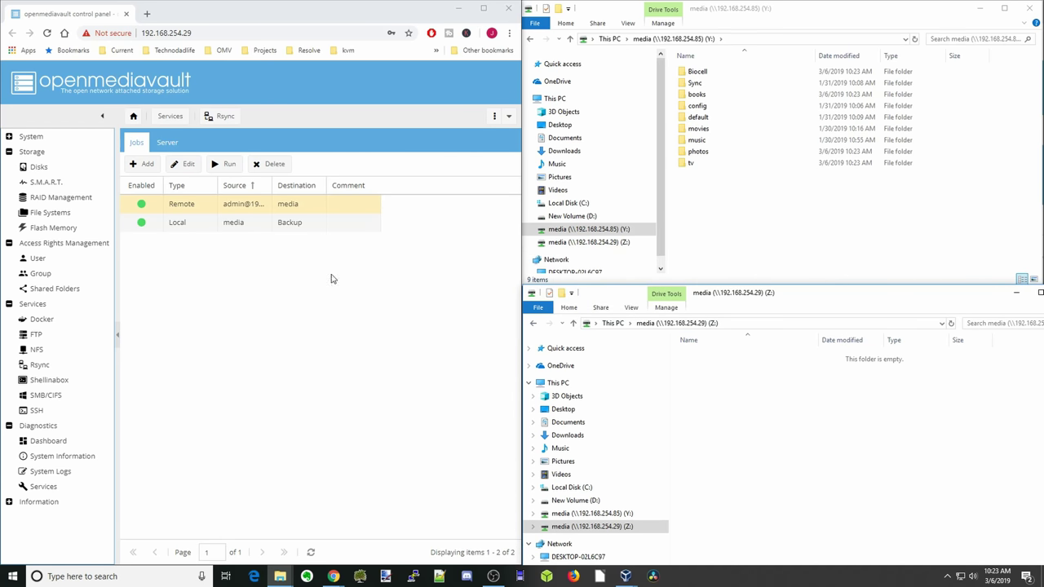
left_click(215, 210)
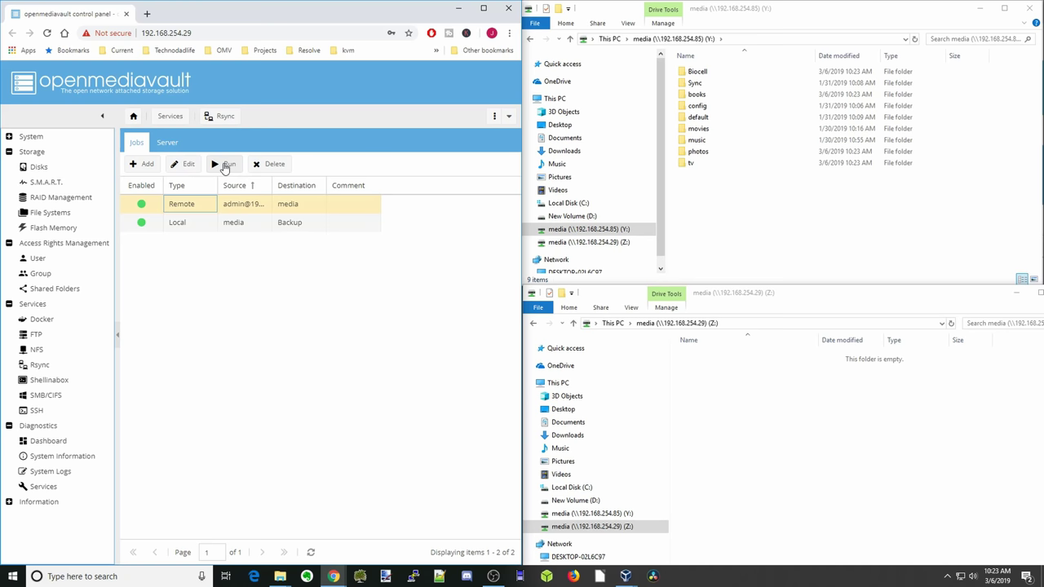
Run the Remote pull job from 192.168.254.85 and close the log when finished.
left_click(225, 165)
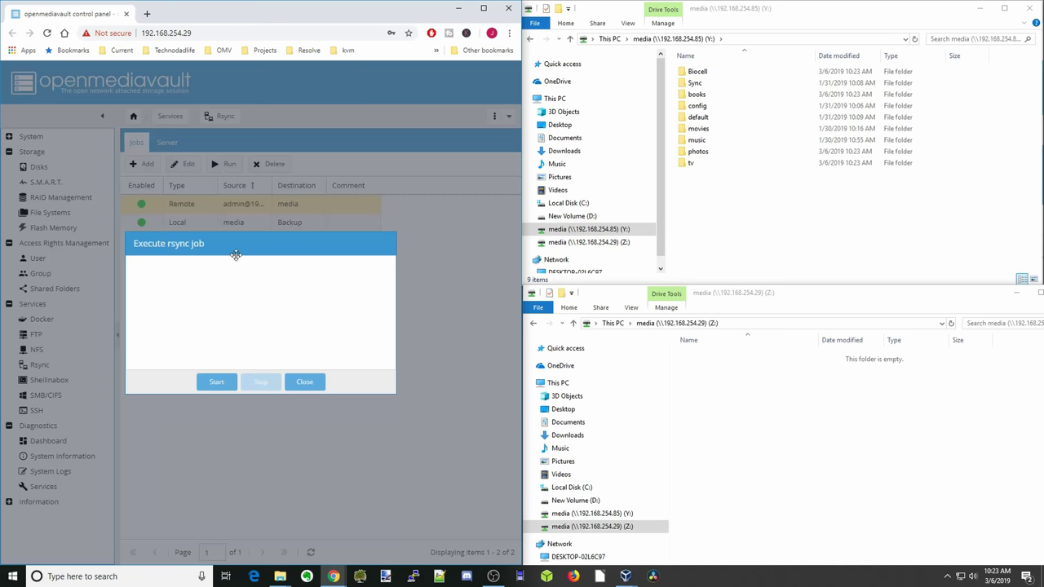
left_click(223, 388)
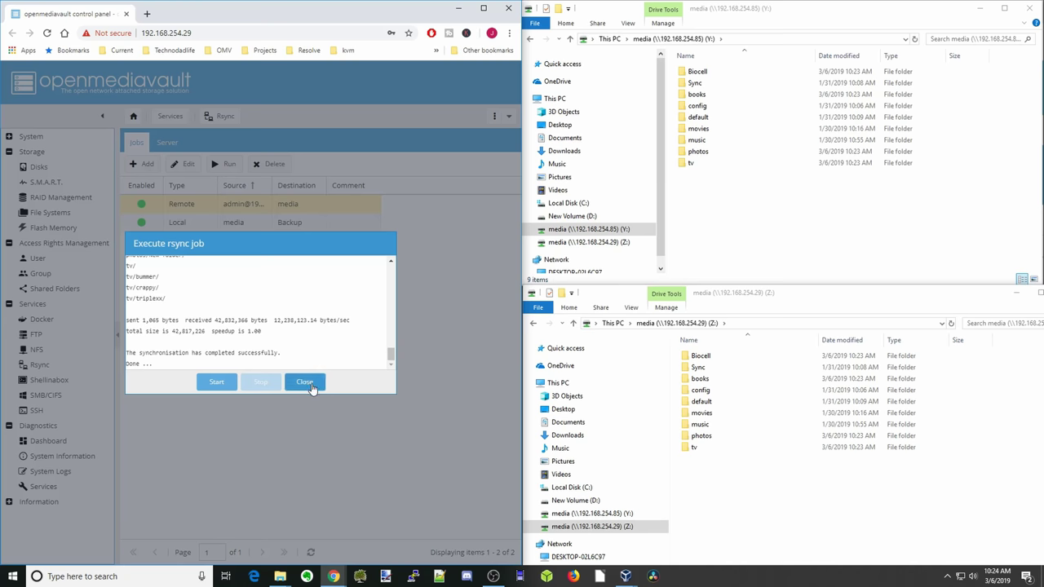
left_click(311, 389)
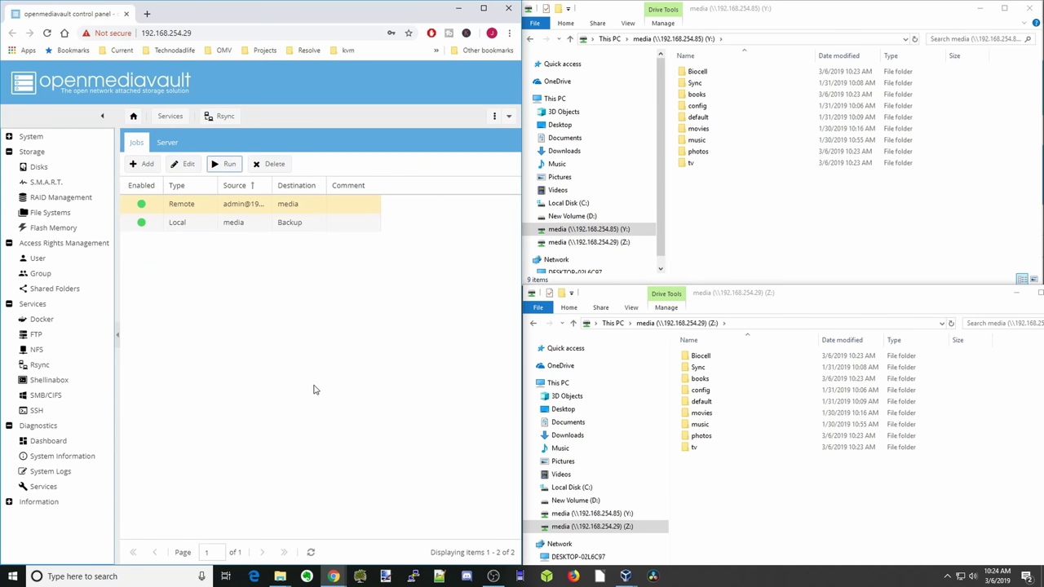